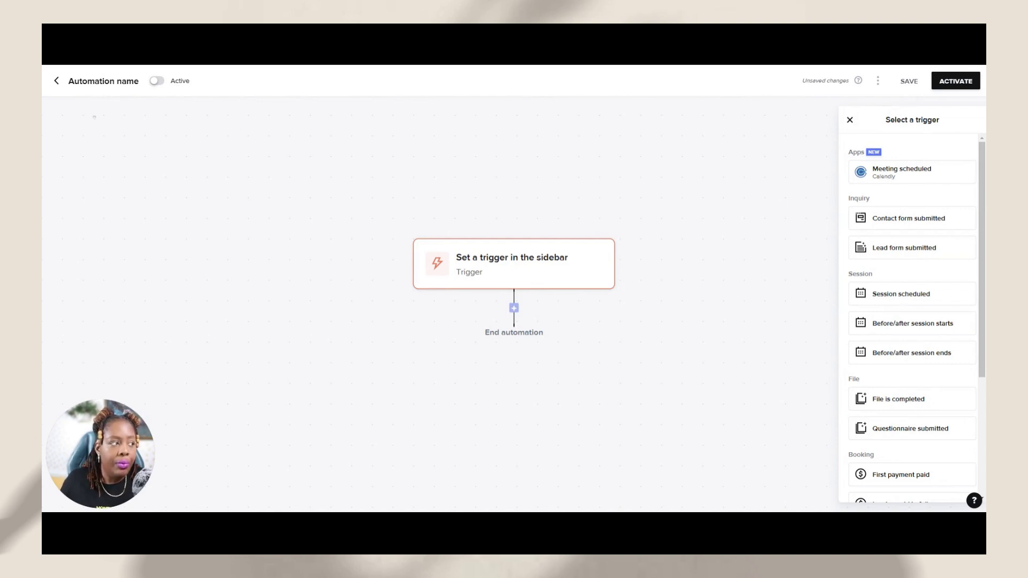
# Name the automation 'test 1' and browse the trigger options from Apps through Project
pyautogui.click(124, 83)
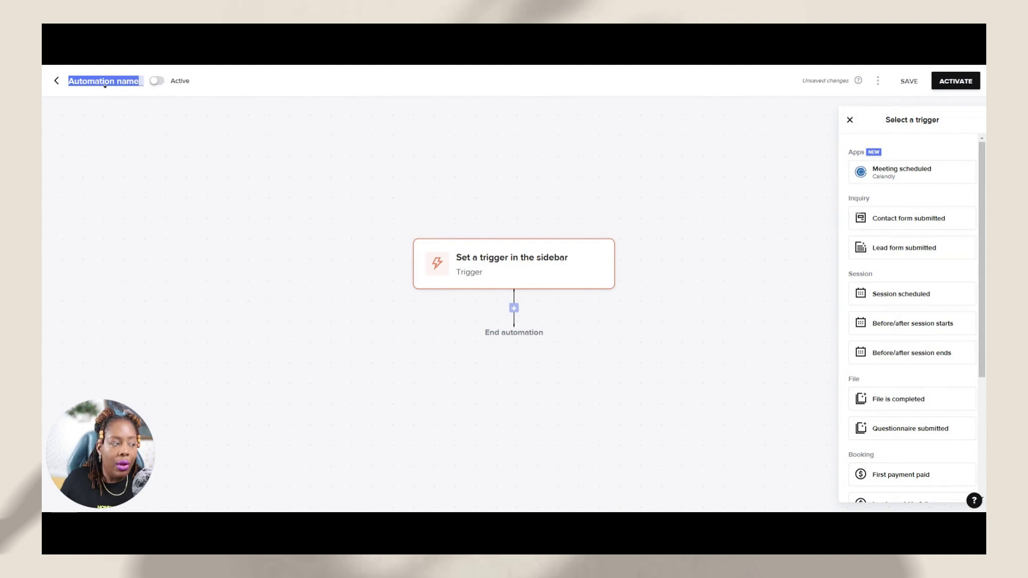
pyautogui.write('tes')
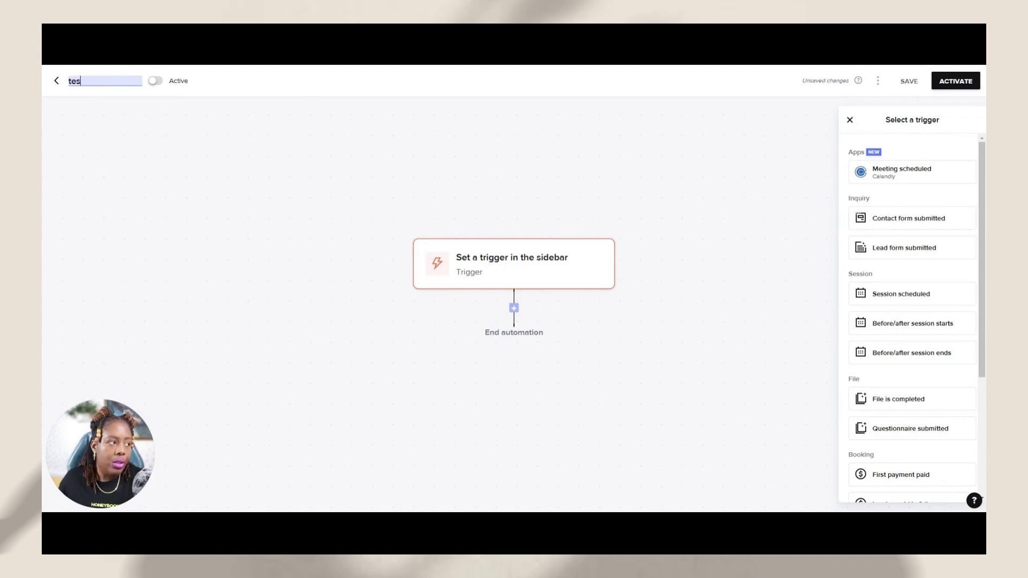
pyautogui.write('t 1')
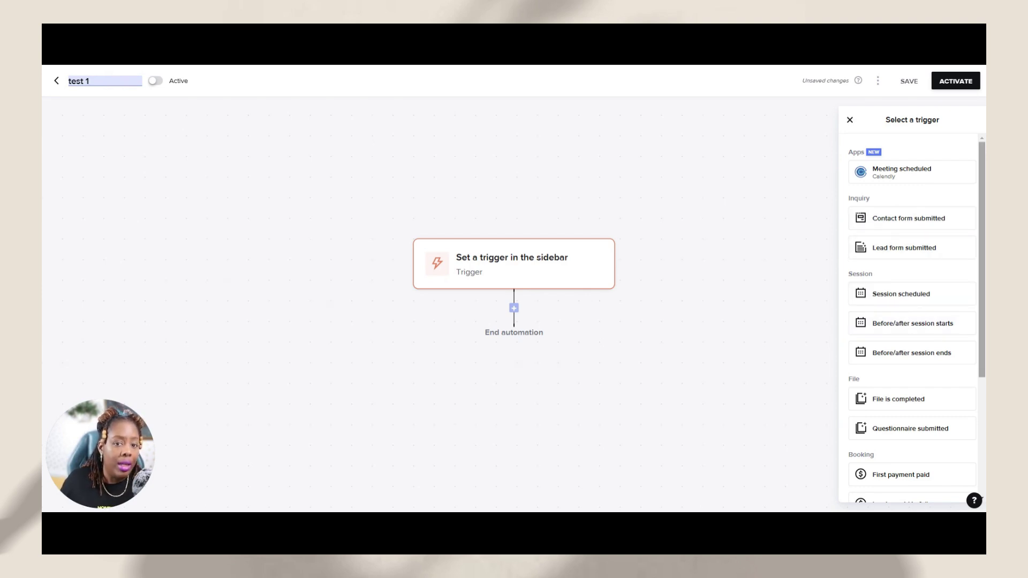
pyautogui.scroll(-1, 952, 166)
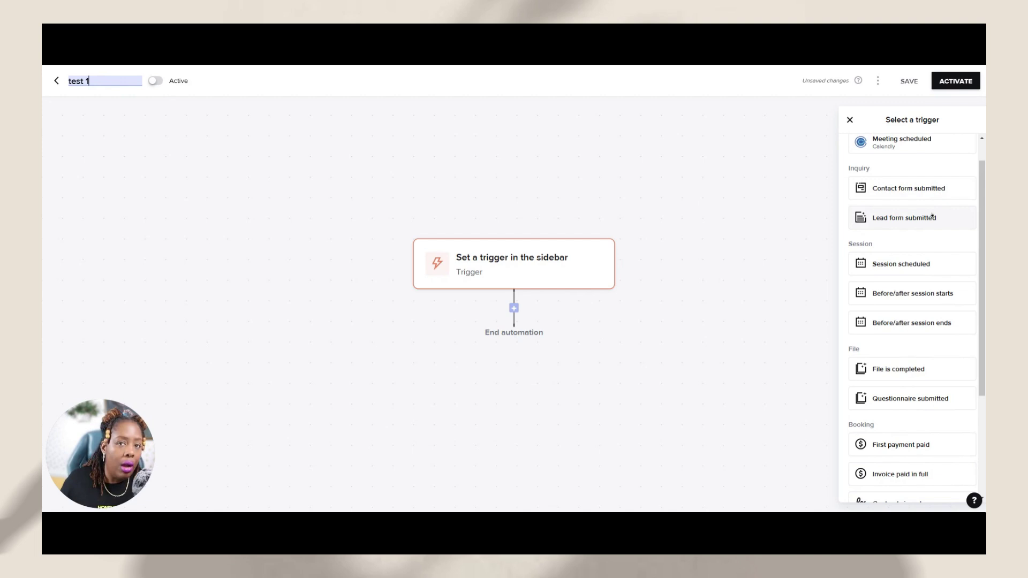
pyautogui.scroll(-2, 981, 251)
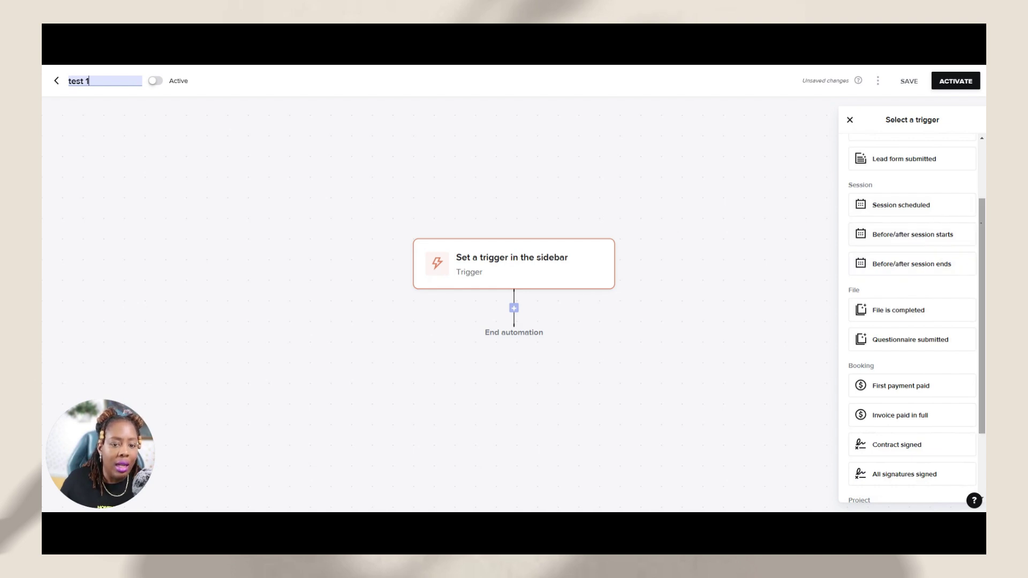
pyautogui.scroll(-2, 890, 260)
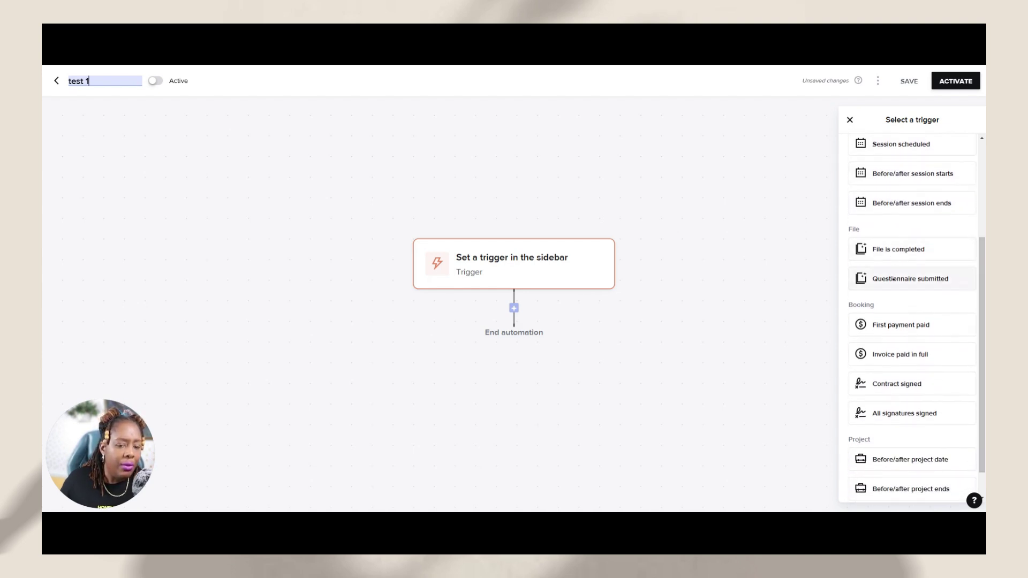
pyautogui.scroll(-1, 910, 290)
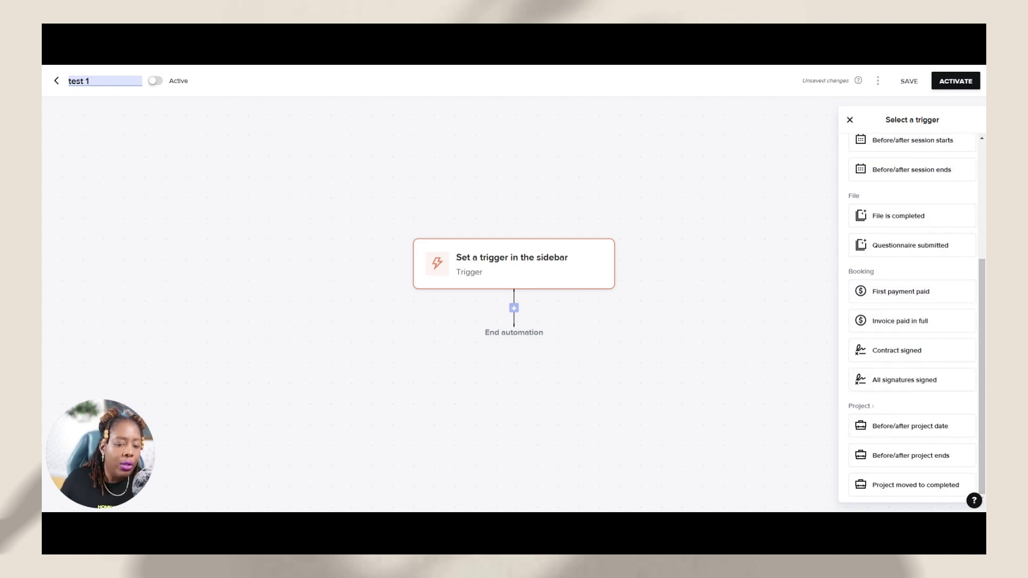
pyautogui.doubleClick(847, 409)
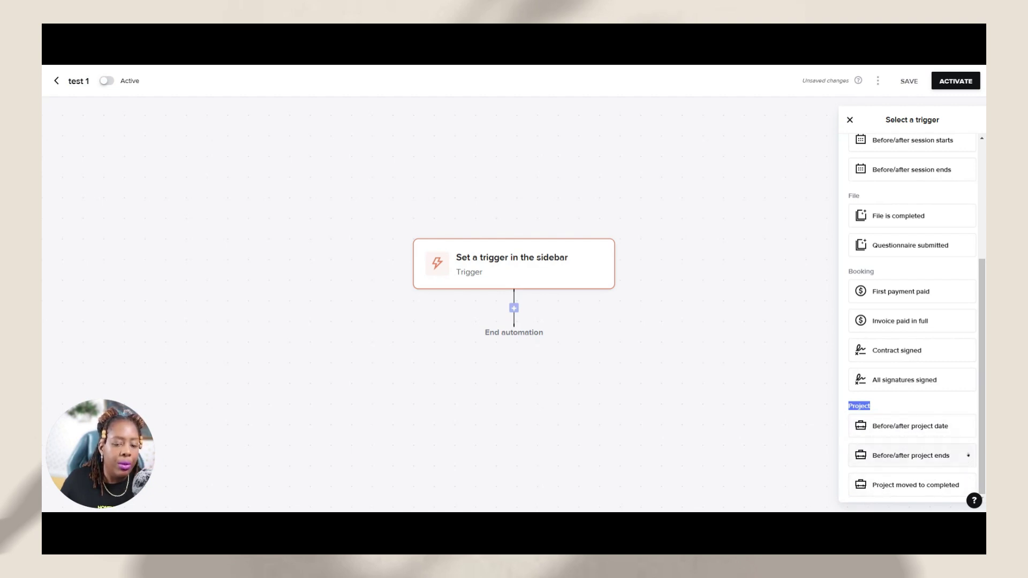
pyautogui.moveTo(985, 439); pyautogui.dragTo(982, 341)
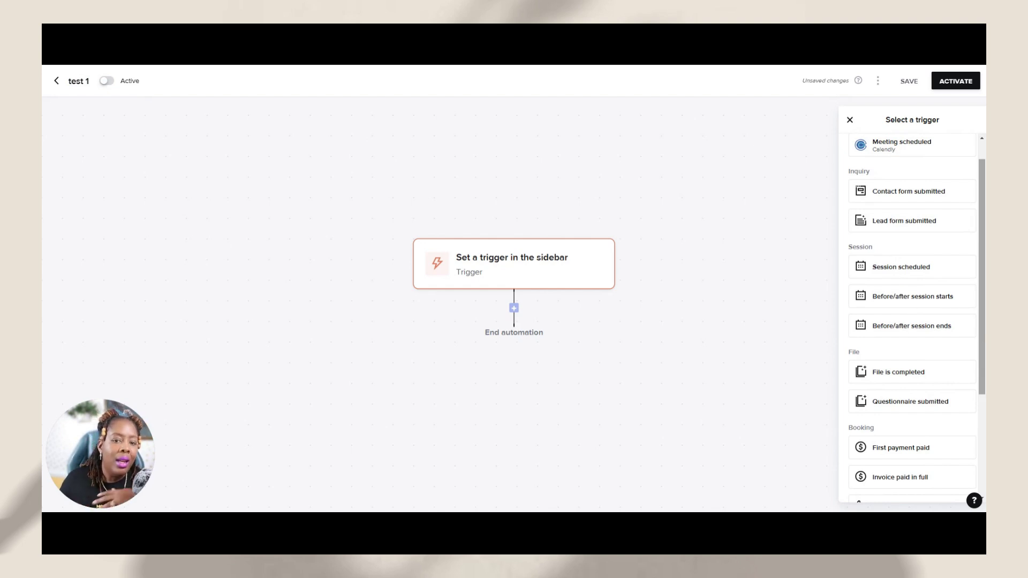
pyautogui.moveTo(982, 341); pyautogui.dragTo(982, 318)
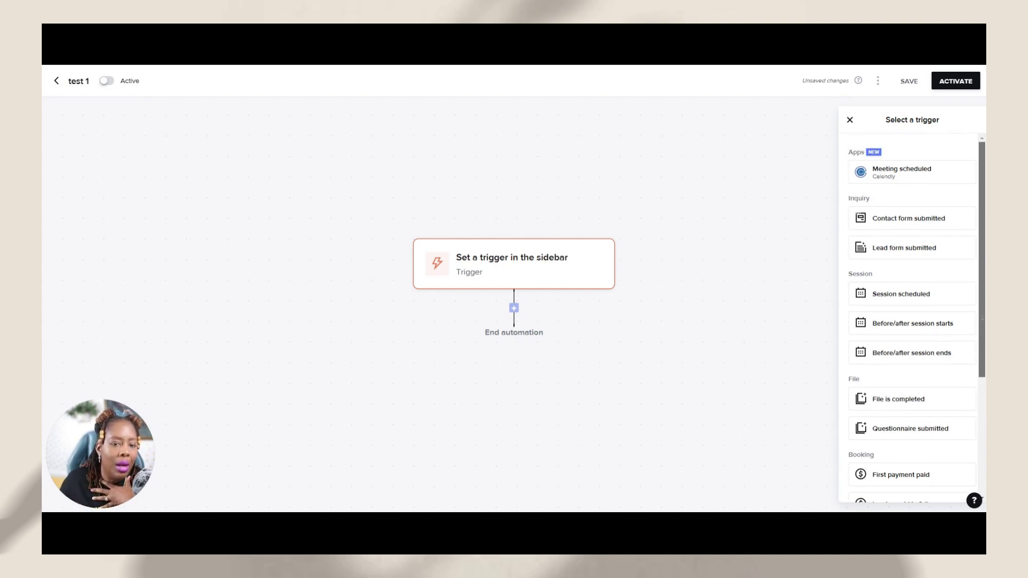
# Make Contact form submitted the trigger and leave the project type at All project types
pyautogui.click(905, 225)
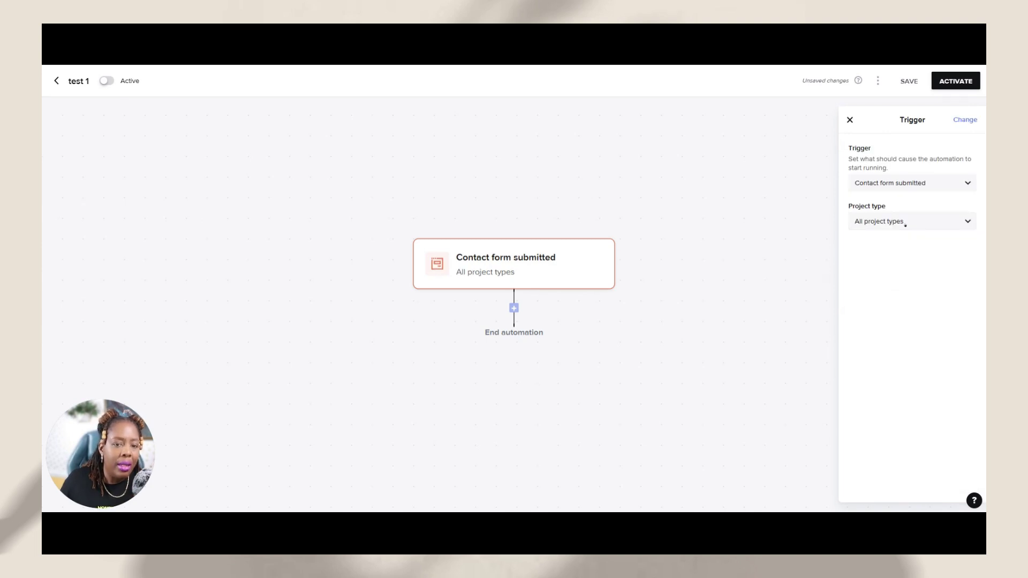
pyautogui.moveTo(904, 209); pyautogui.dragTo(848, 207)
pyautogui.click(911, 222)
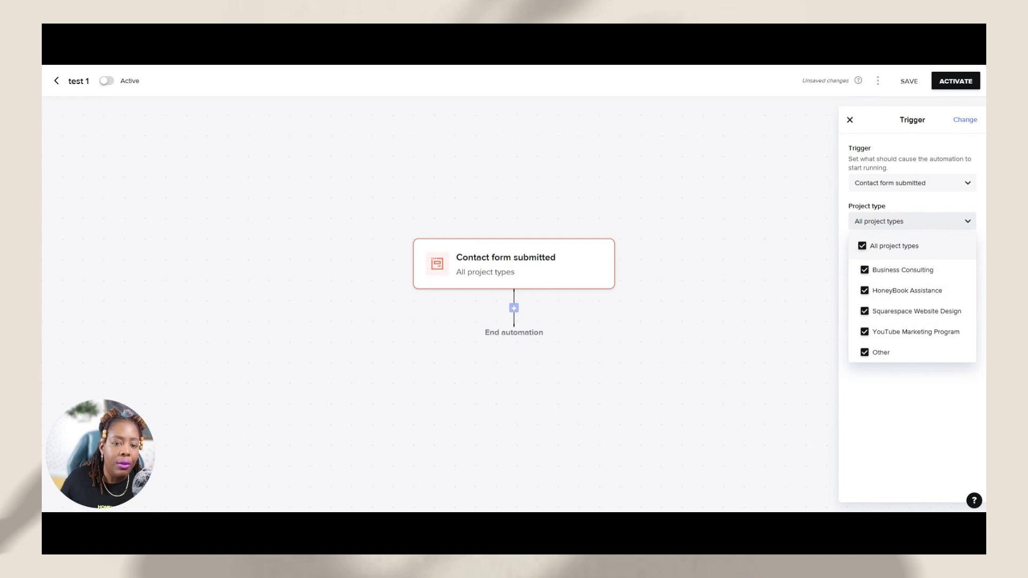
pyautogui.click(863, 247)
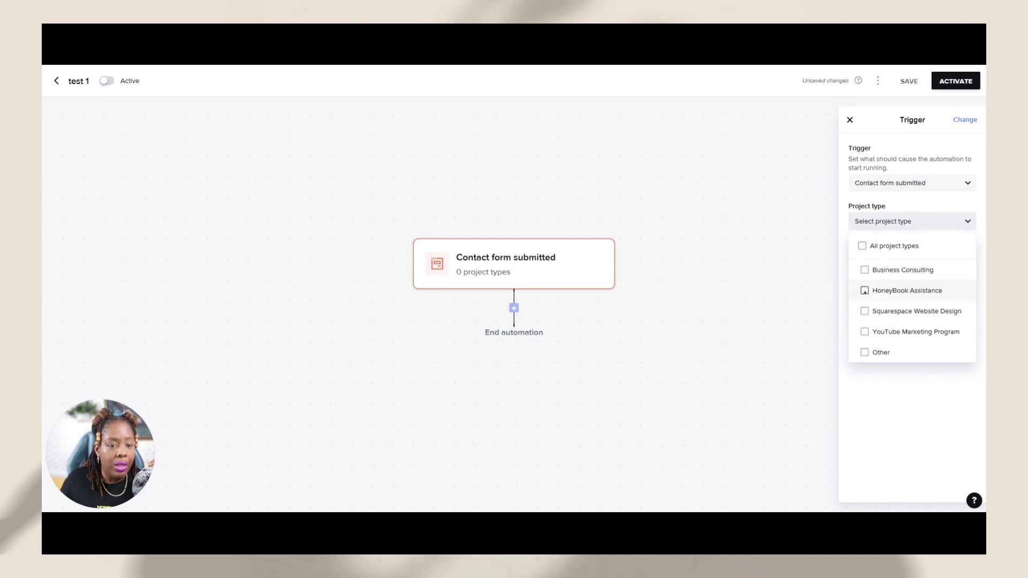
pyautogui.click(864, 291)
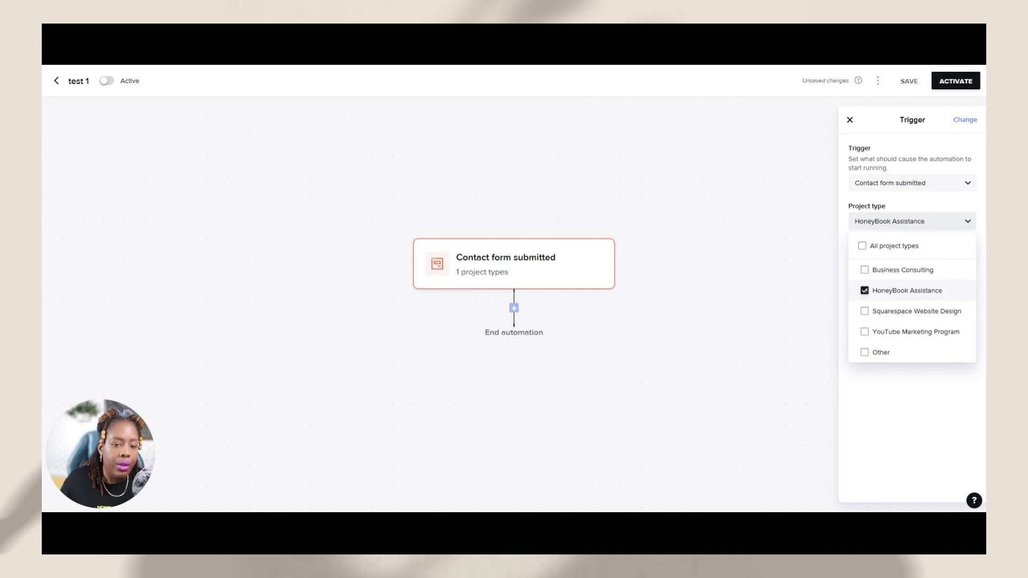
pyautogui.click(864, 290)
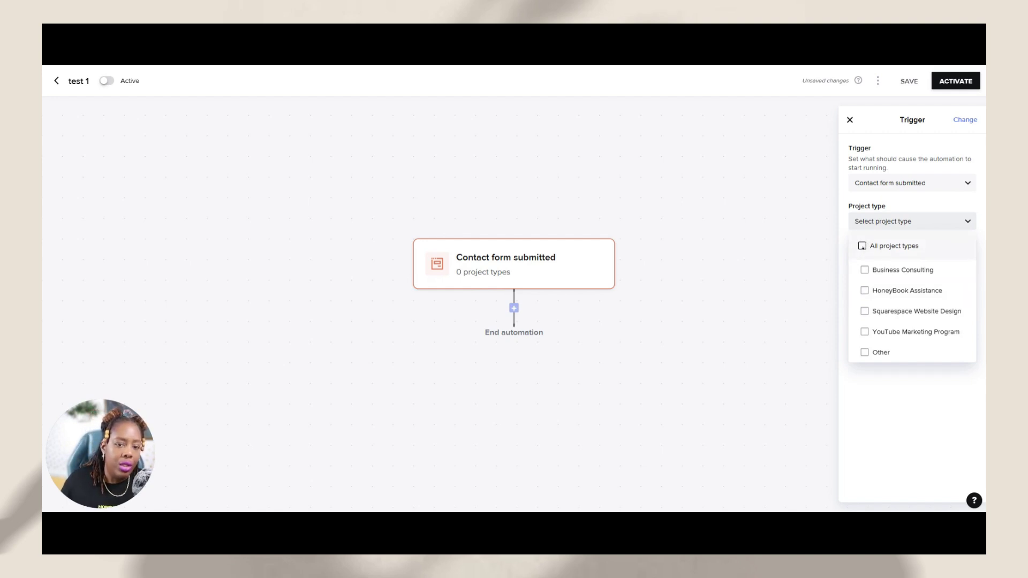
pyautogui.click(862, 245)
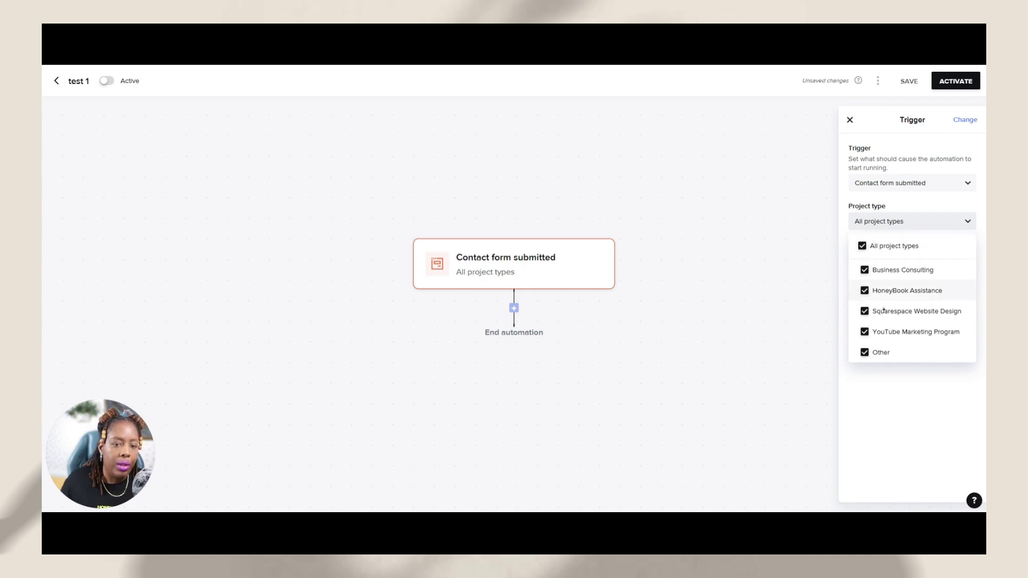
pyautogui.click(881, 375)
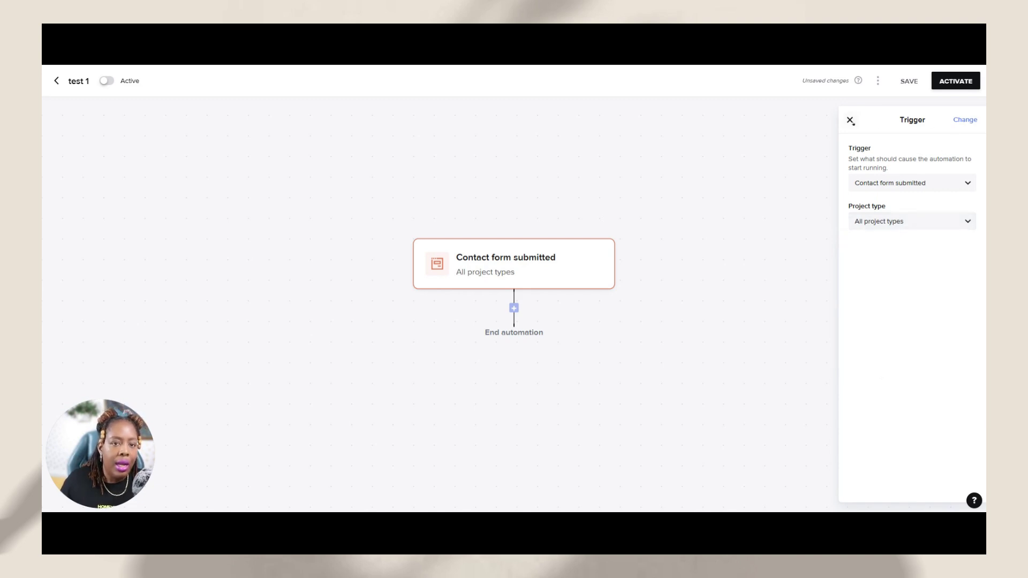
# Reselect Contact form submitted as the trigger and close the trigger settings
pyautogui.click(965, 119)
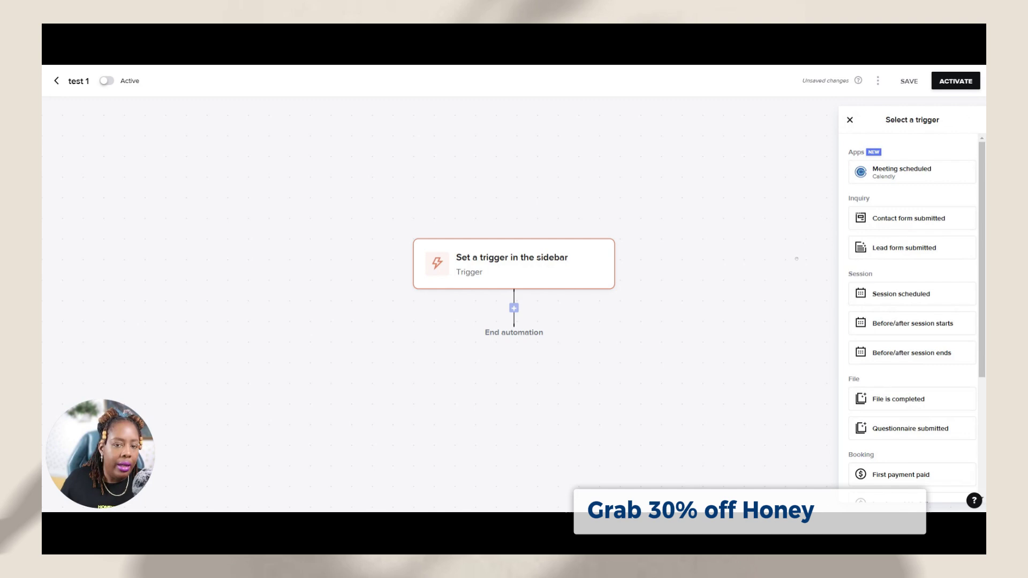
pyautogui.click(908, 218)
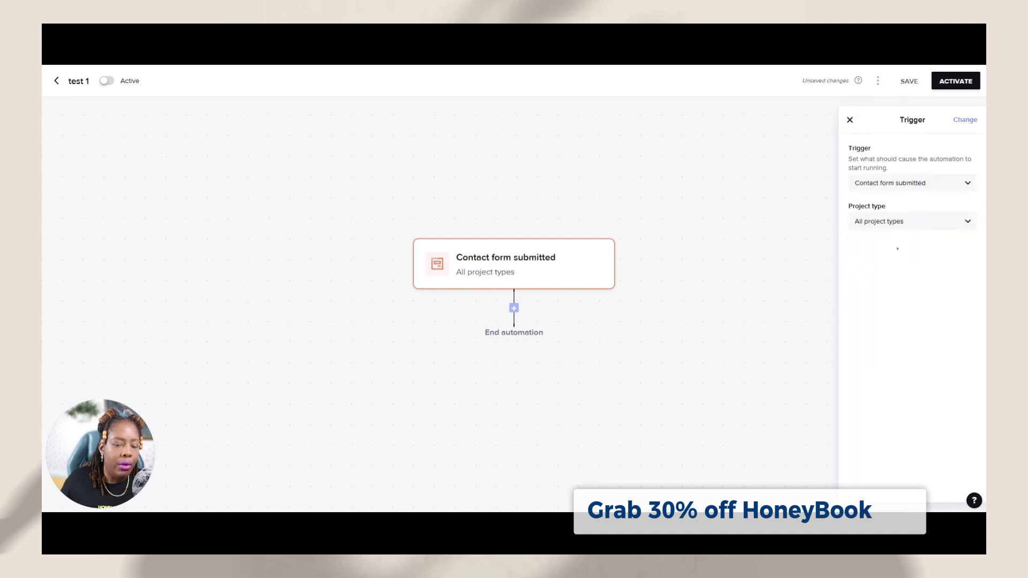
pyautogui.click(910, 221)
pyautogui.click(778, 292)
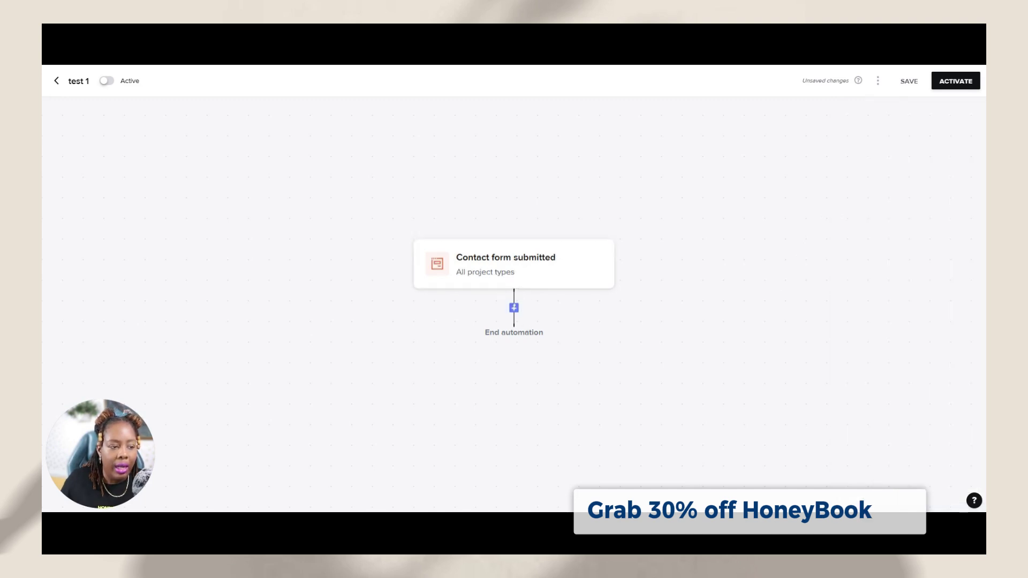
# Add an action step below the trigger, delete it, then bring up the step choices again
pyautogui.click(513, 309)
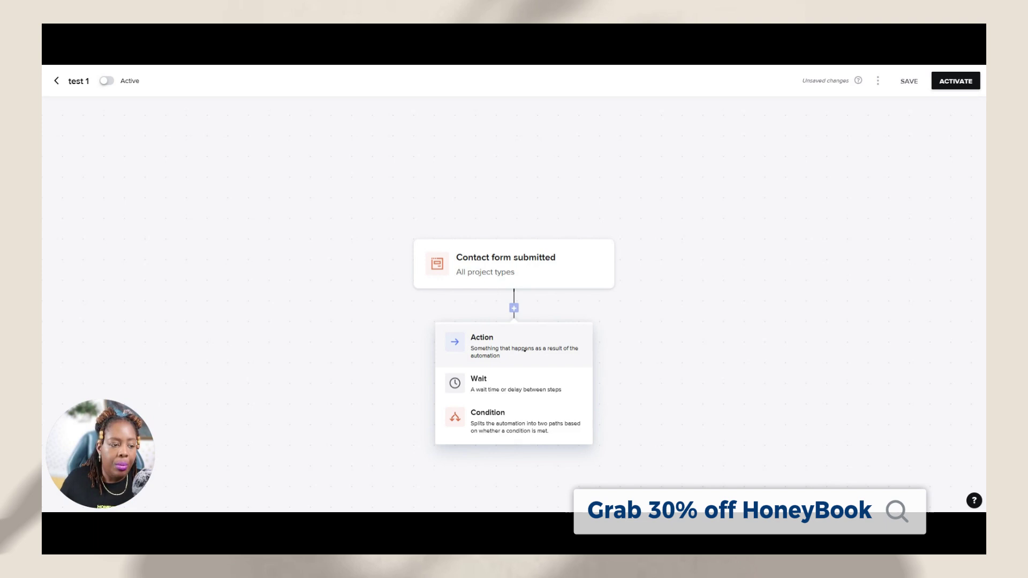
pyautogui.click(509, 345)
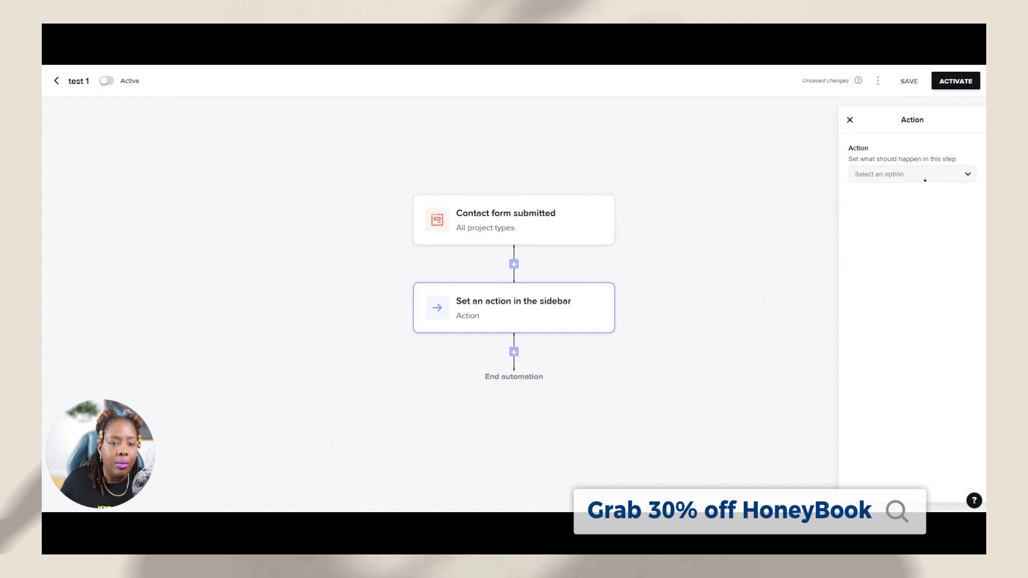
pyautogui.click(925, 180)
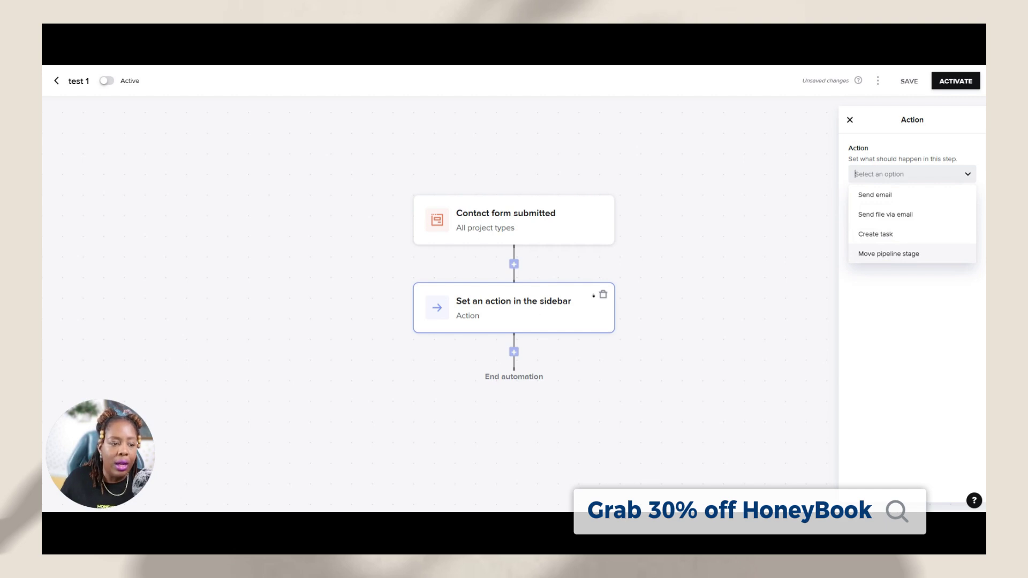
pyautogui.click(603, 295)
pyautogui.click(528, 327)
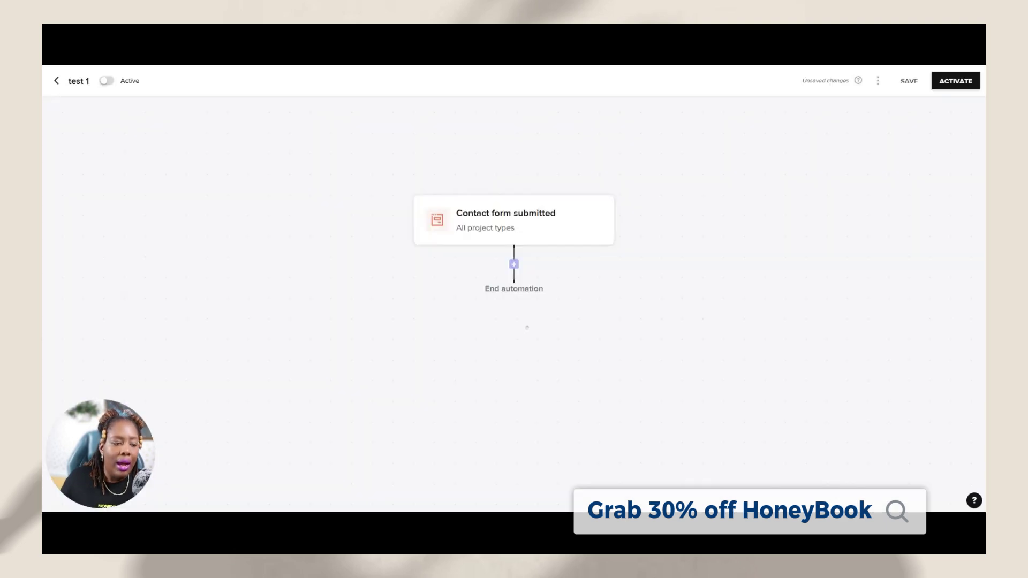
pyautogui.click(514, 263)
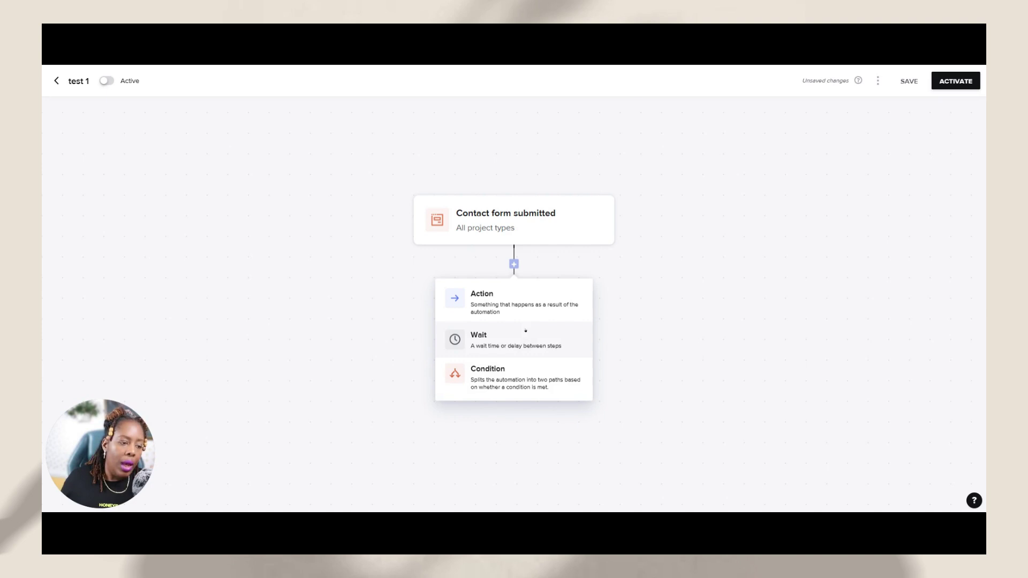
# Add a Send email action step after the Contact form submitted trigger
pyautogui.click(527, 303)
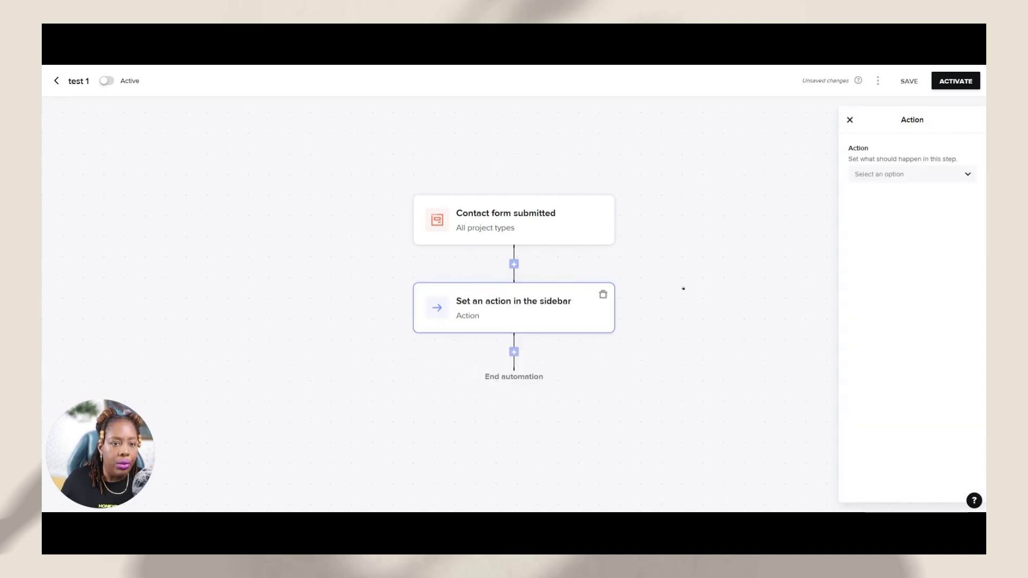
pyautogui.click(879, 178)
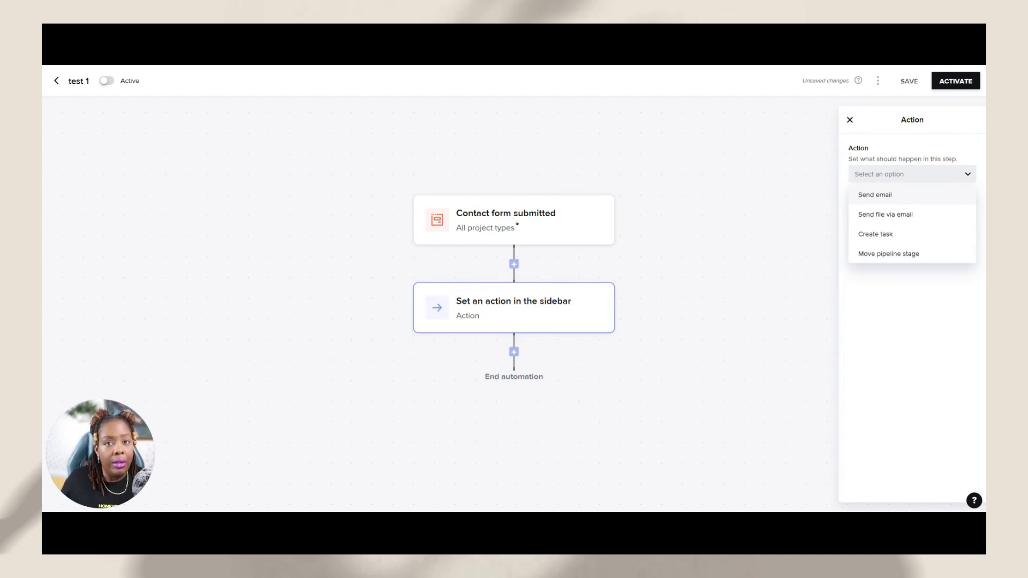
pyautogui.click(905, 196)
pyautogui.moveTo(895, 197); pyautogui.dragTo(841, 200)
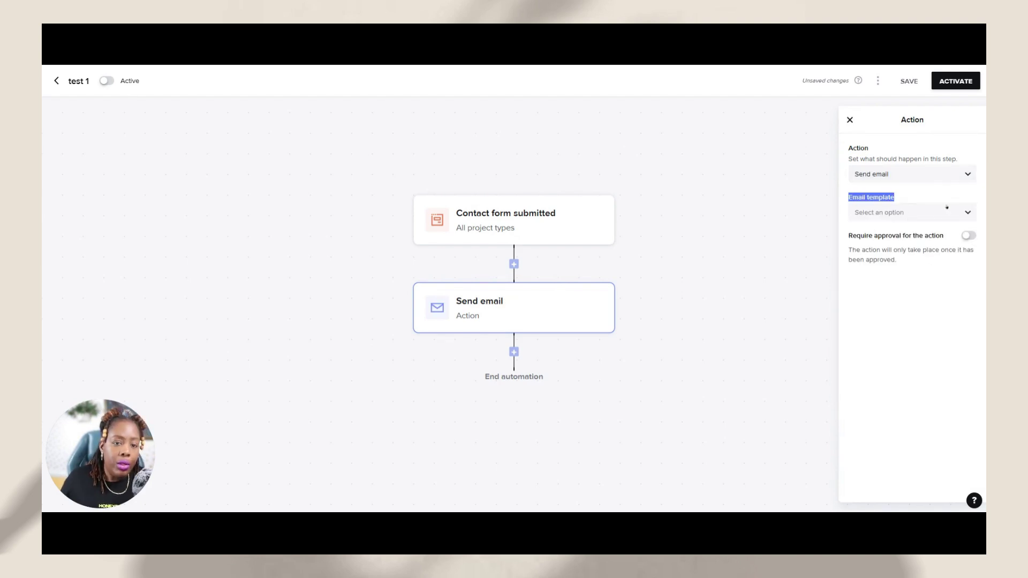
# Choose the 01.(DISCOVERY) HoneyBook Inquiry template, leave Require approval off, and close the panel
pyautogui.click(918, 212)
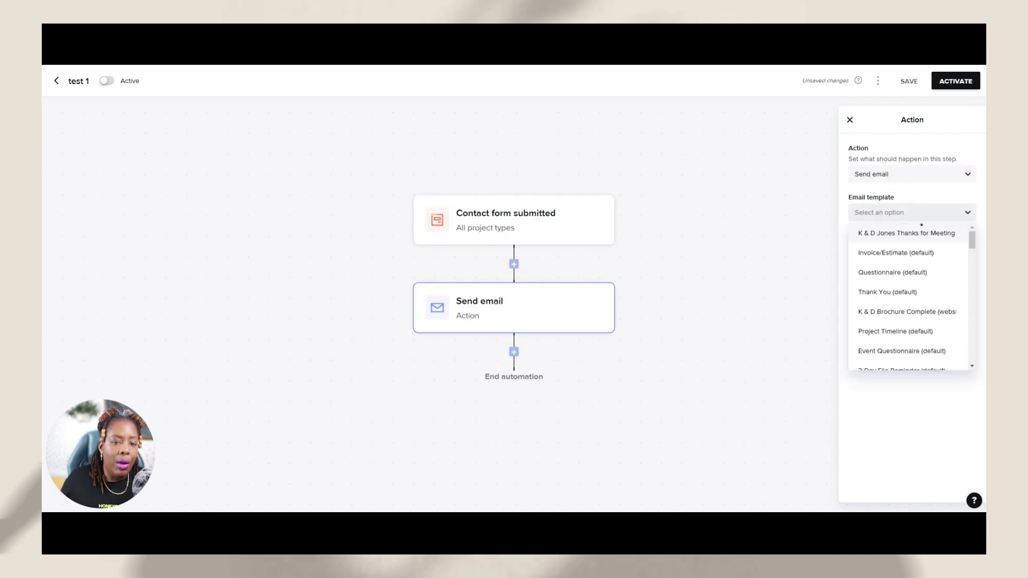
pyautogui.moveTo(973, 240); pyautogui.dragTo(973, 307)
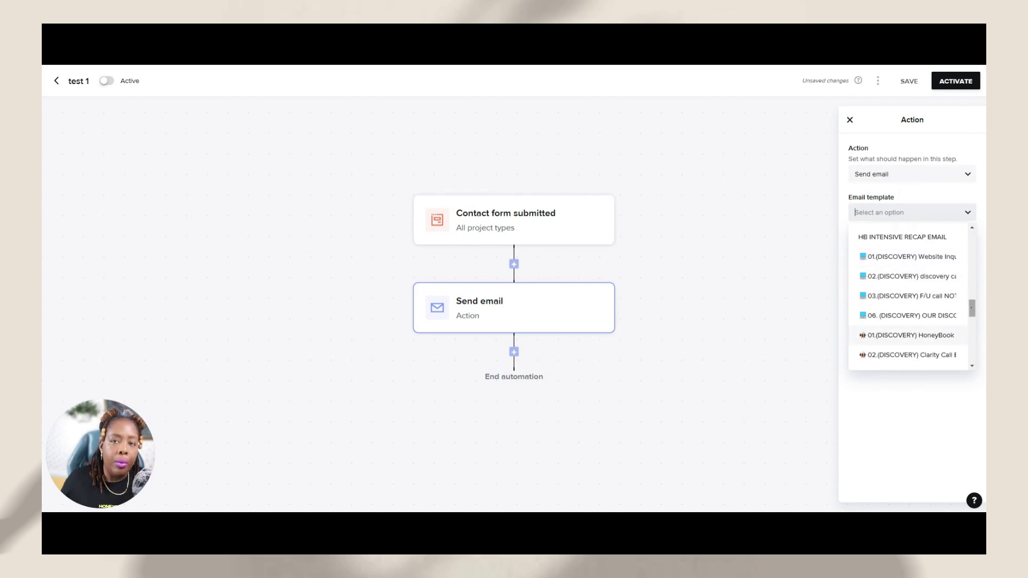
pyautogui.moveTo(973, 308); pyautogui.dragTo(972, 308)
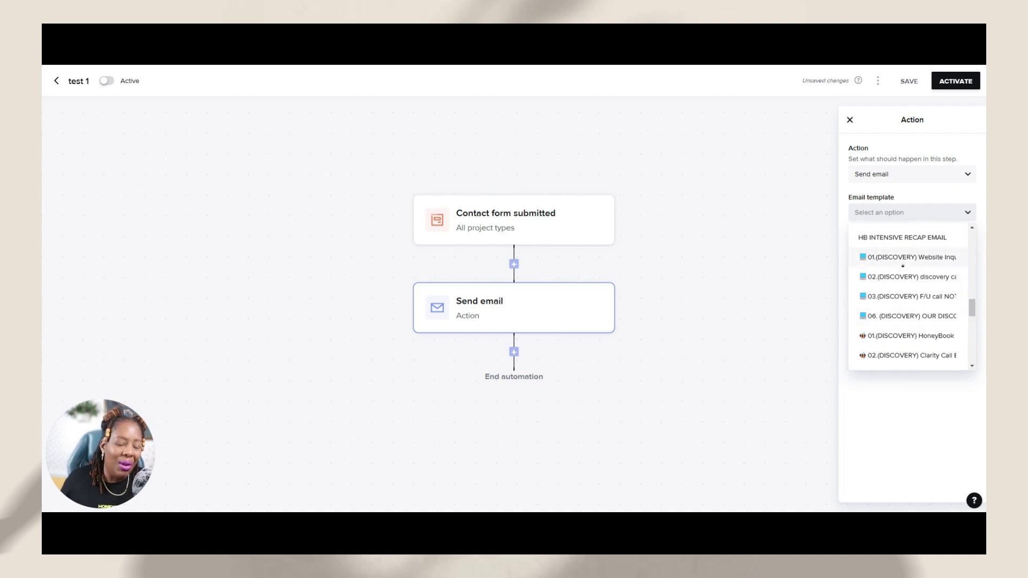
pyautogui.scroll(-2, 894, 300)
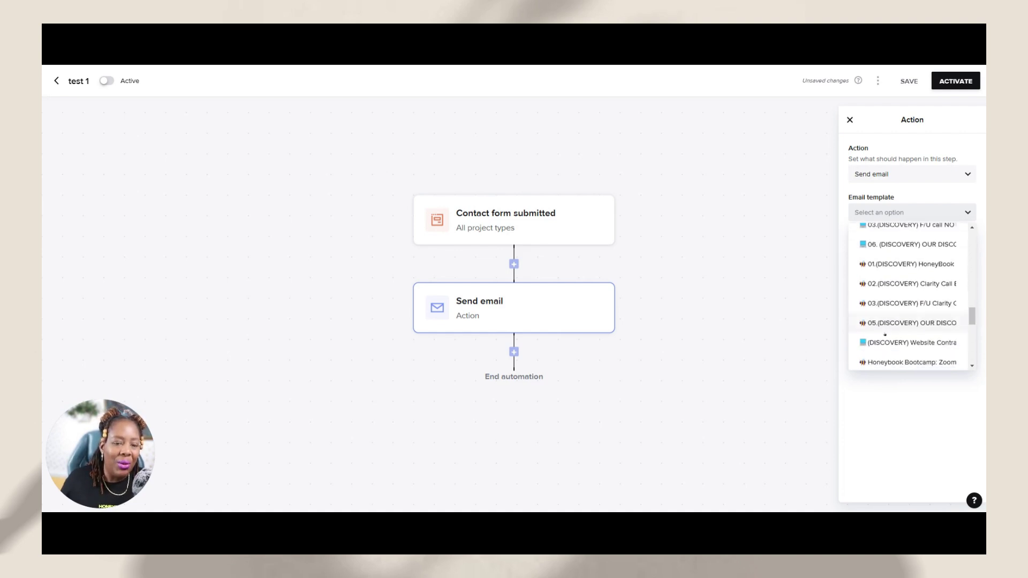
pyautogui.moveTo(972, 318)
pyautogui.mouseDown()
pyautogui.moveTo(972, 333)
pyautogui.moveTo(972, 314)
pyautogui.mouseUp()
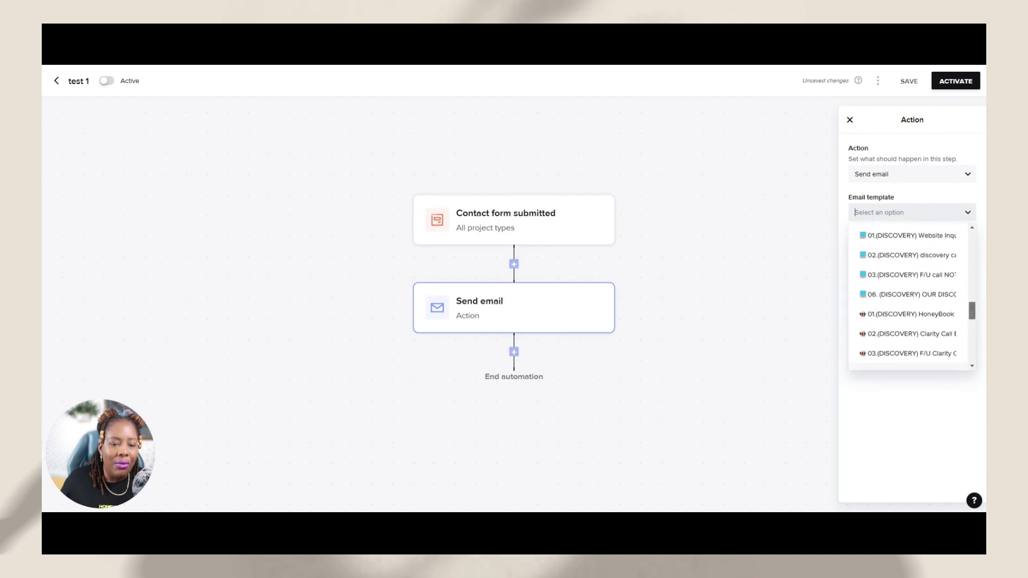
pyautogui.click(918, 315)
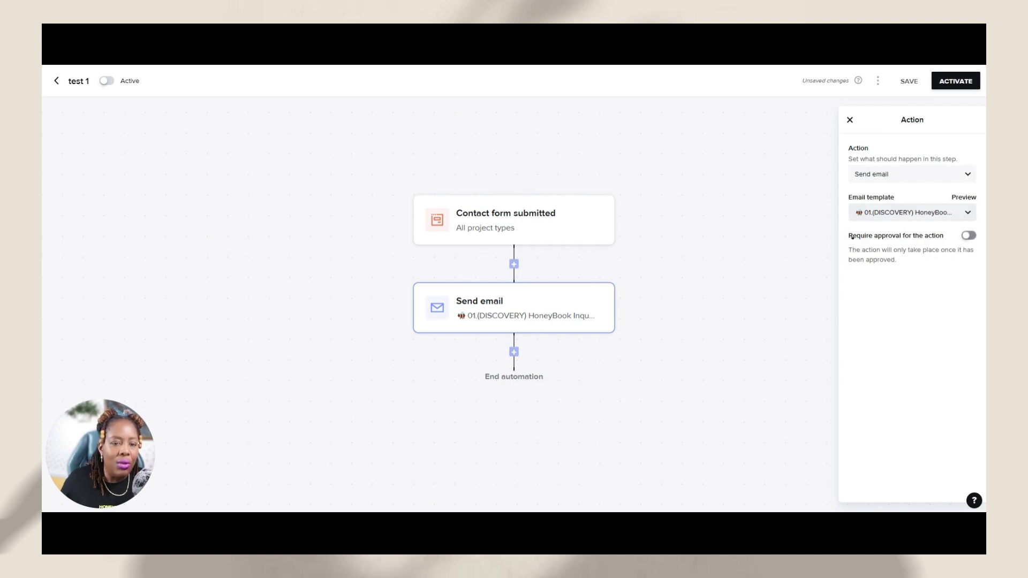
pyautogui.click(969, 237)
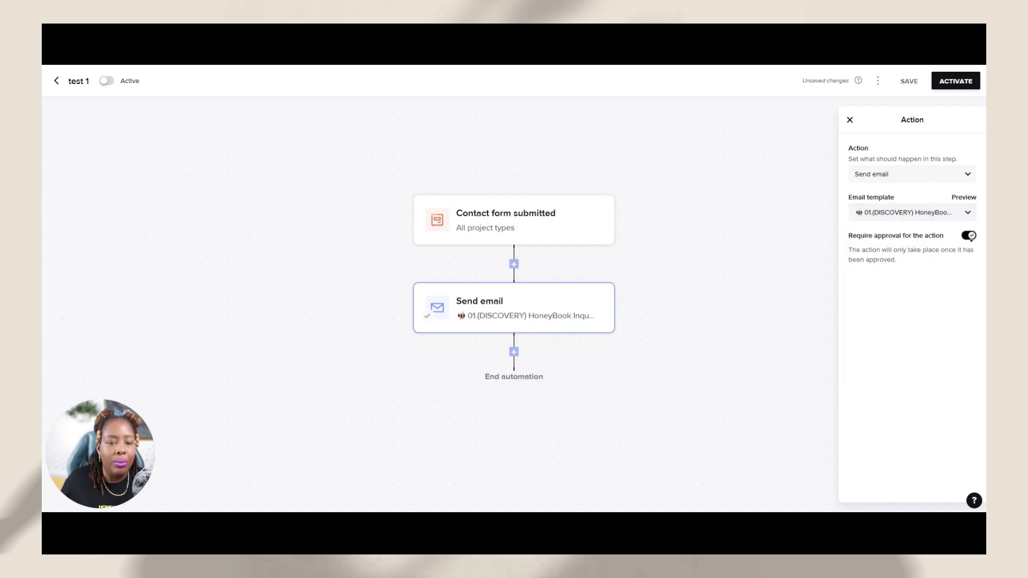
pyautogui.click(969, 236)
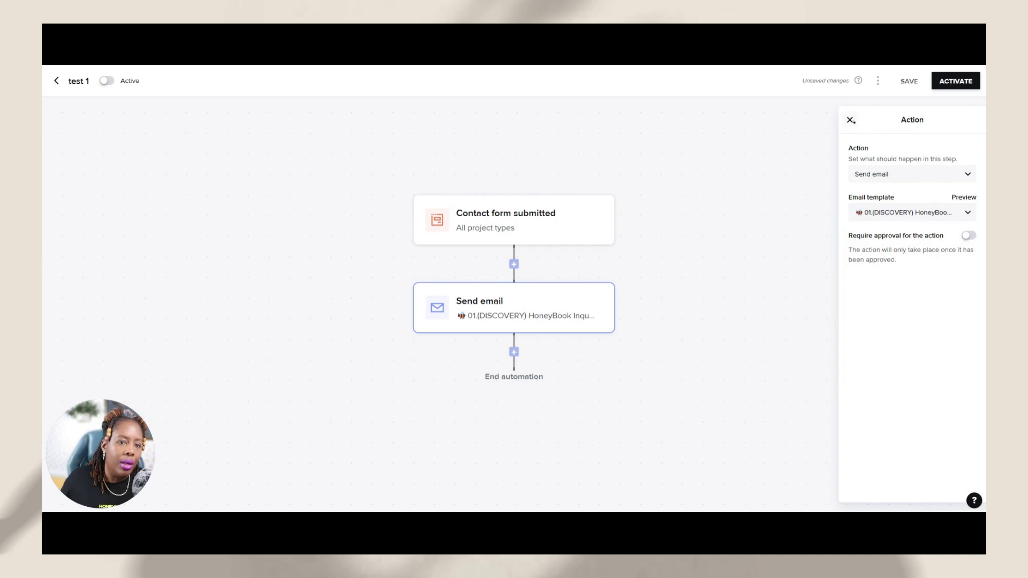
pyautogui.click(850, 121)
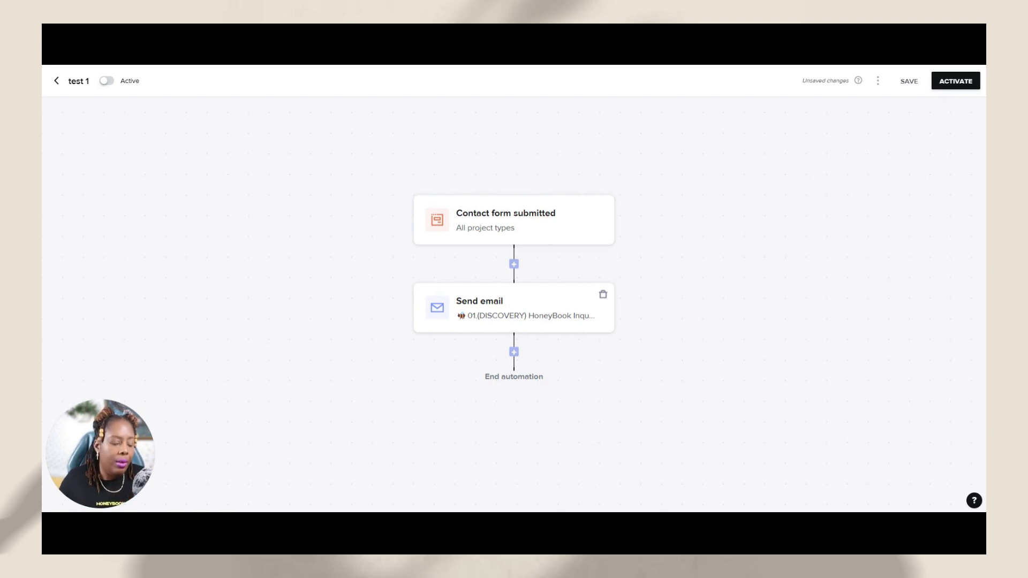
# Preview the Send email step's template, then add a Condition step after it
pyautogui.click(525, 319)
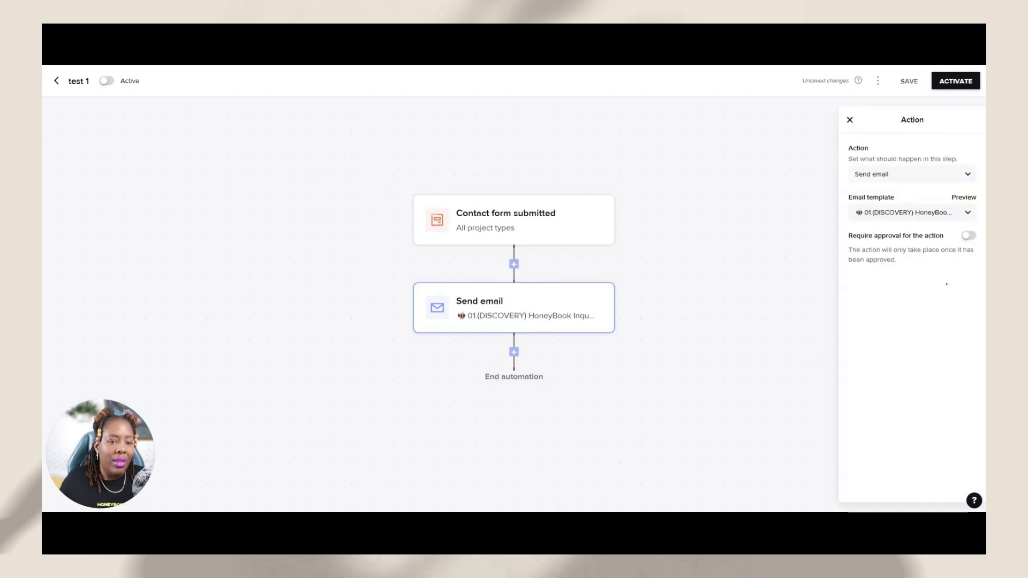
pyautogui.click(963, 198)
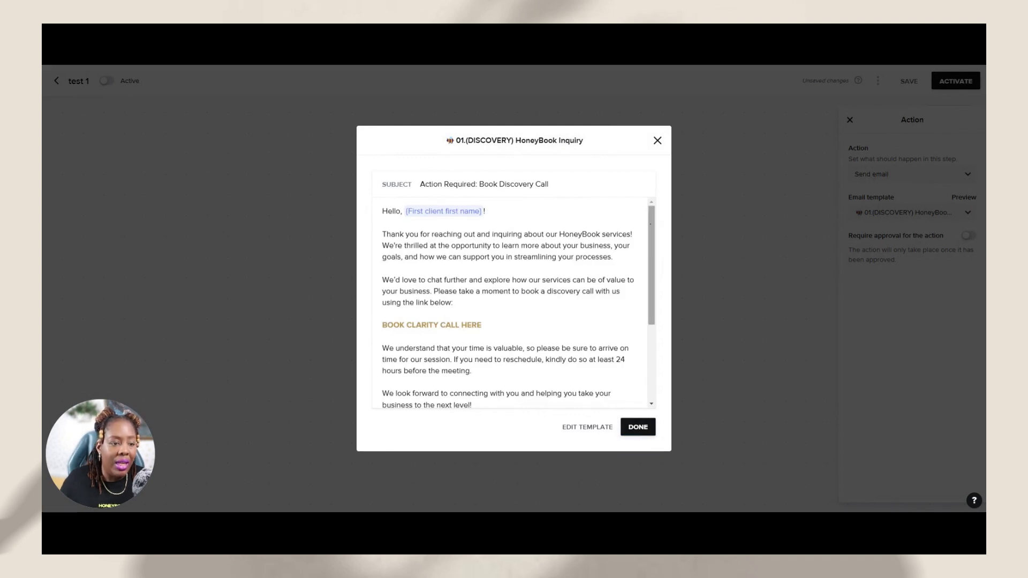
pyautogui.scroll(-3, 642, 217)
pyautogui.scroll(3, 642, 217)
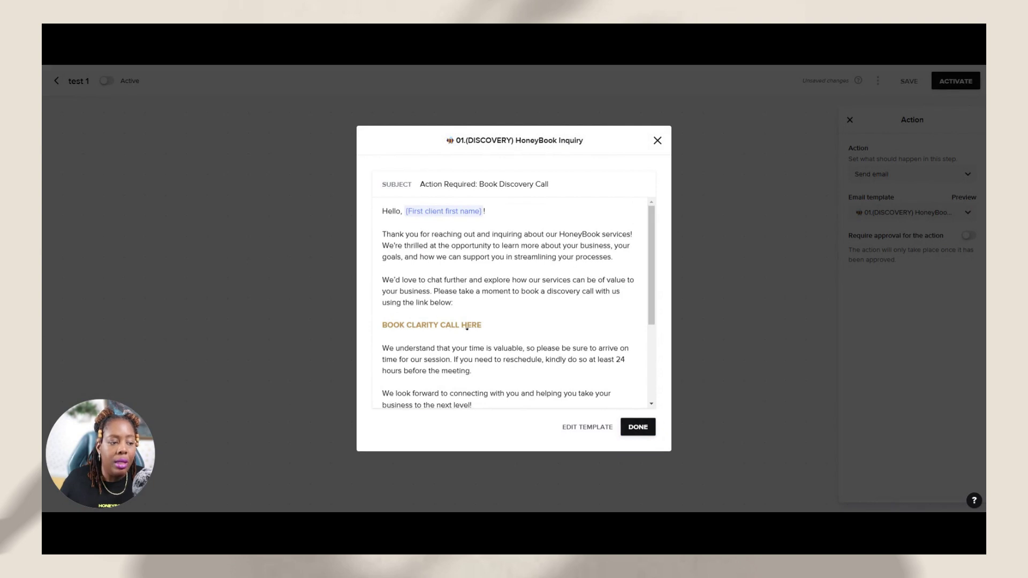
pyautogui.click(638, 426)
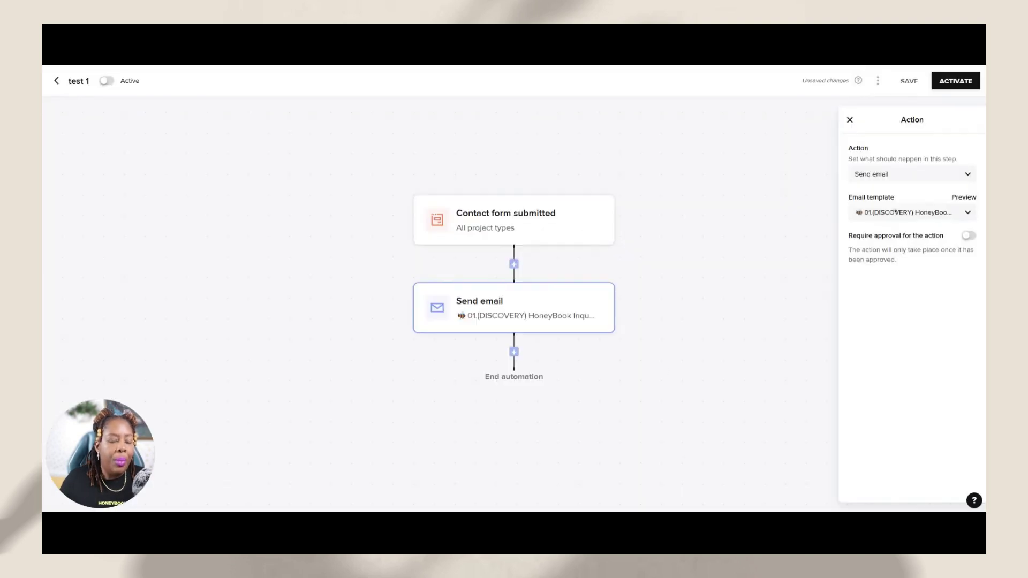
pyautogui.click(514, 352)
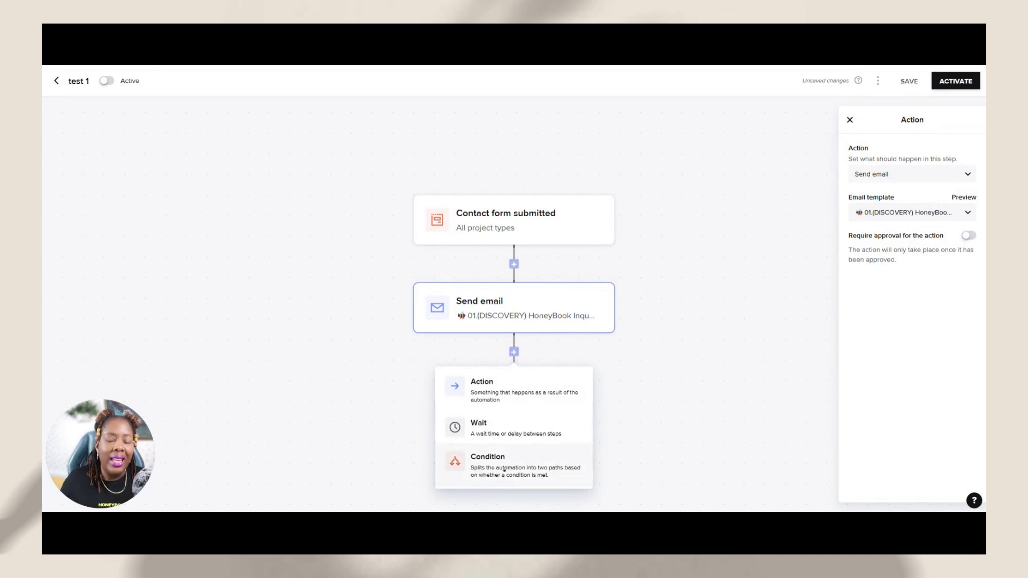
pyautogui.click(514, 463)
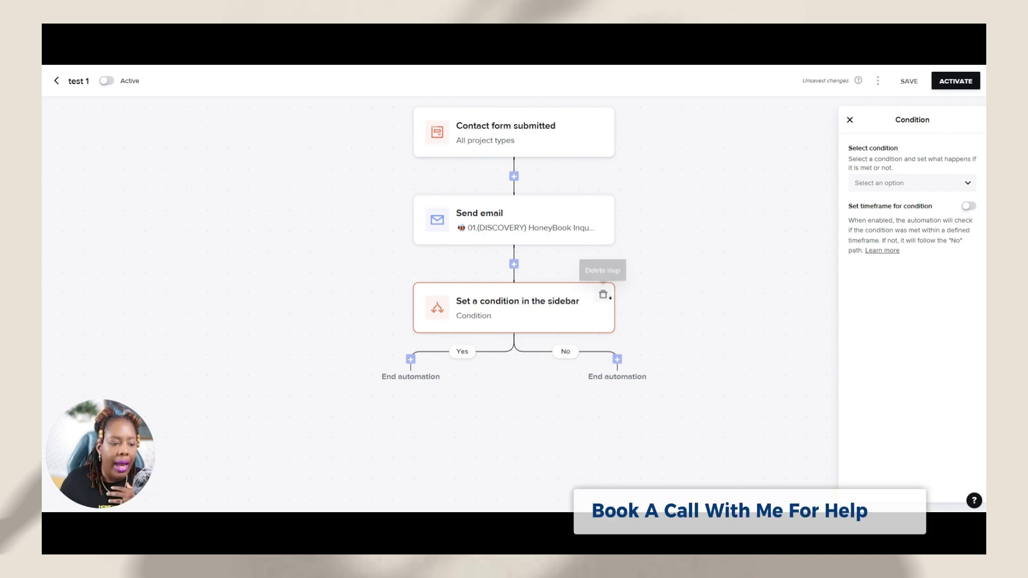
pyautogui.click(603, 294)
pyautogui.click(541, 329)
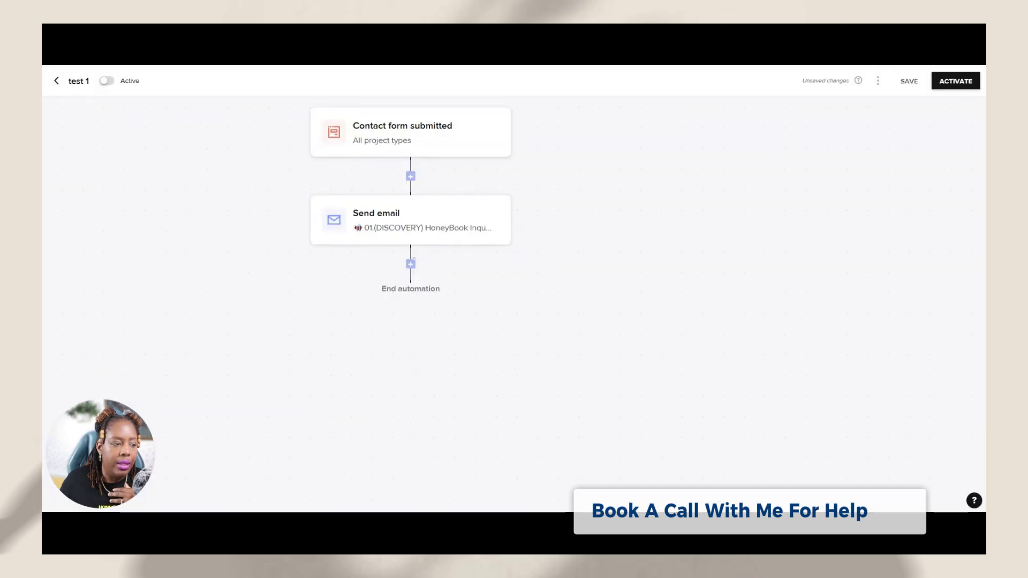
pyautogui.click(411, 265)
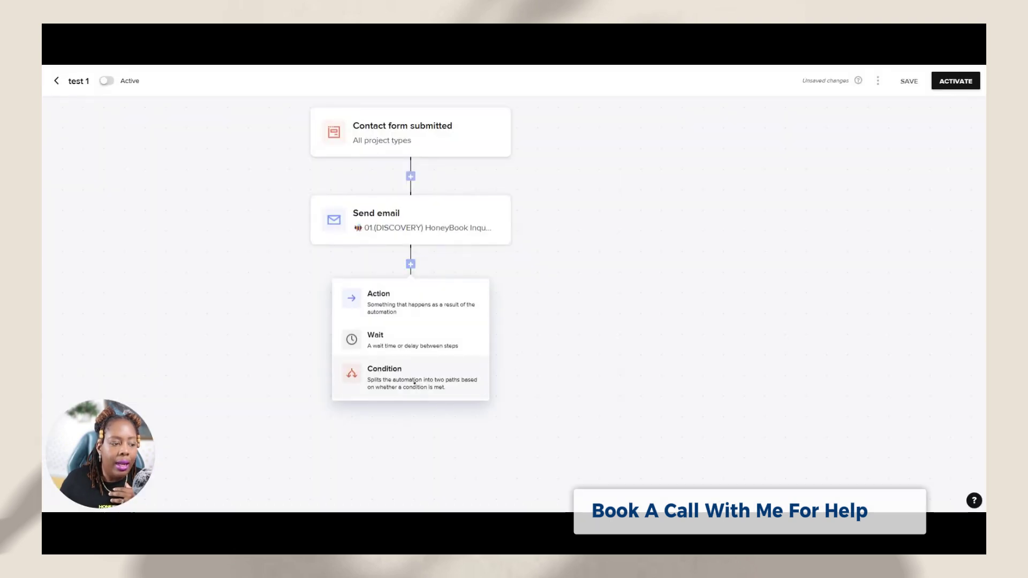
pyautogui.click(414, 382)
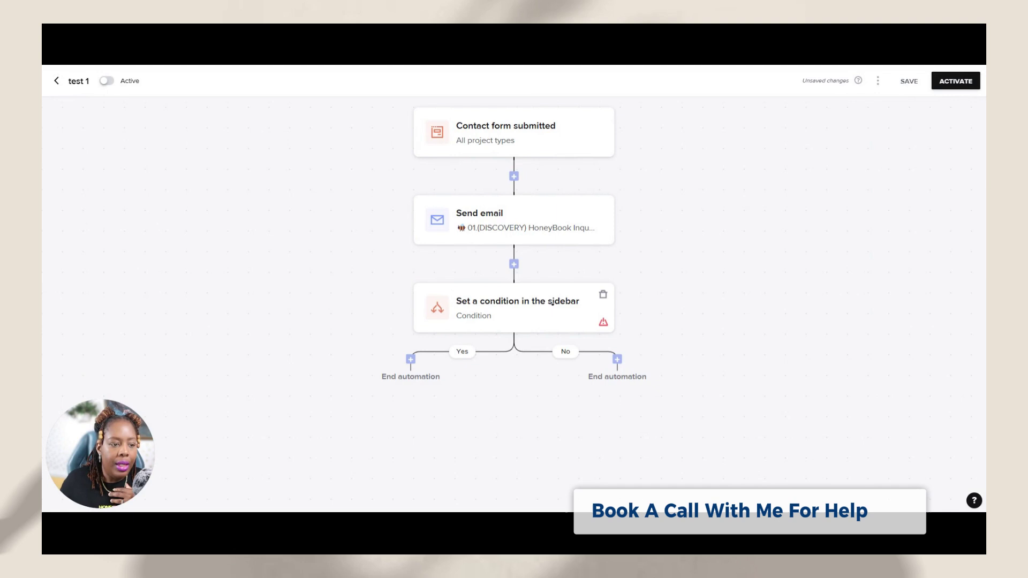
pyautogui.click(536, 303)
pyautogui.moveTo(847, 148); pyautogui.dragTo(905, 169)
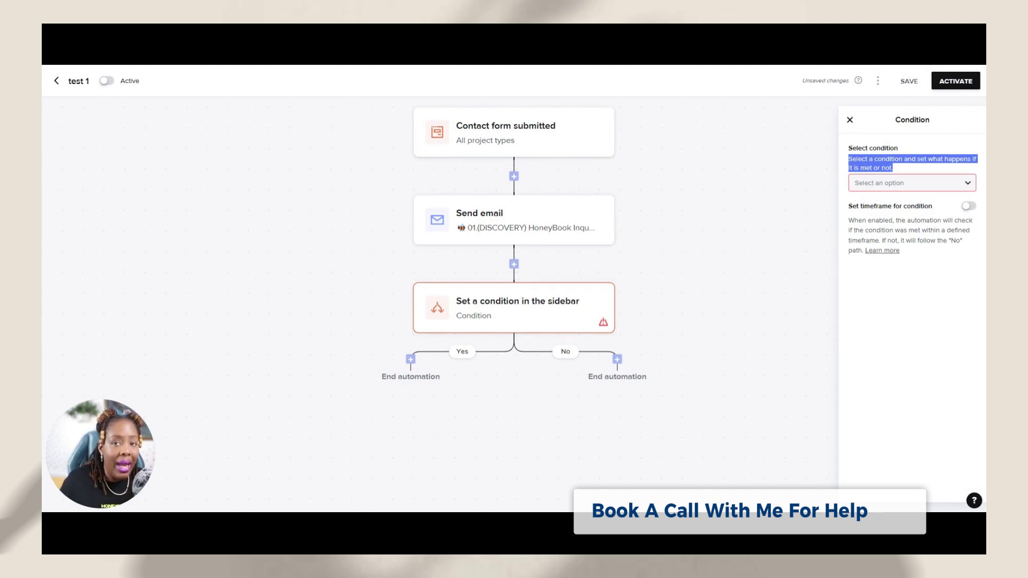
# Choose 'Session was scheduled' as the condition, covering all session types
pyautogui.click(910, 182)
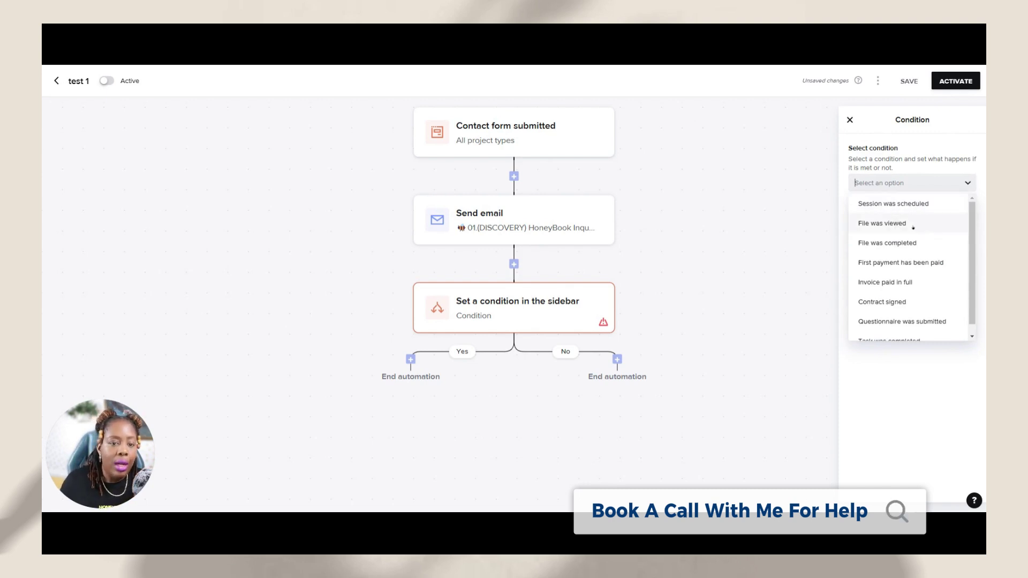
pyautogui.scroll(-1, 970, 236)
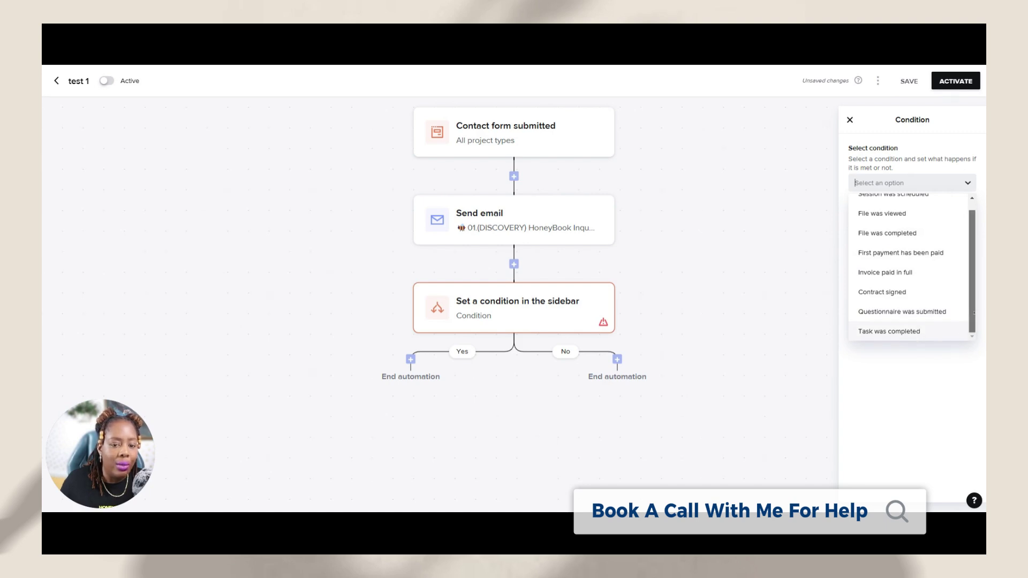
pyautogui.scroll(1, 974, 294)
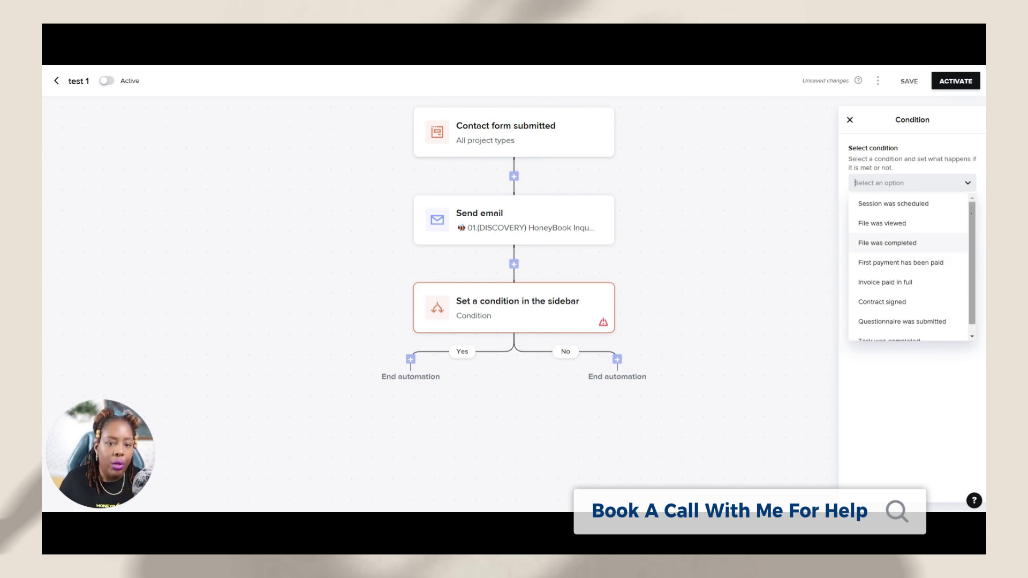
pyautogui.click(892, 206)
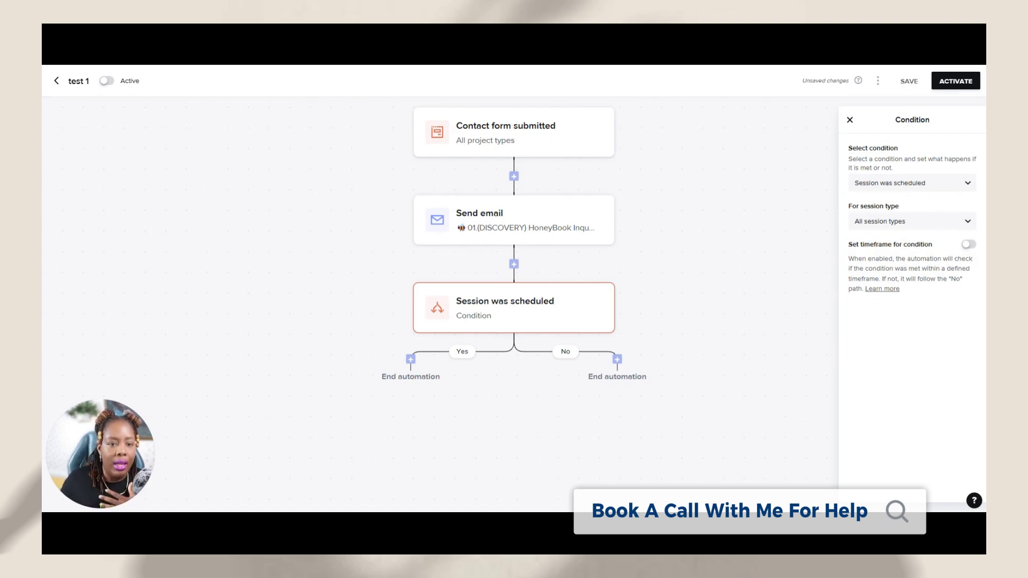
# Restrict the session condition to the Clarity Call (HoneyBook) session type only
pyautogui.moveTo(848, 206); pyautogui.dragTo(924, 209)
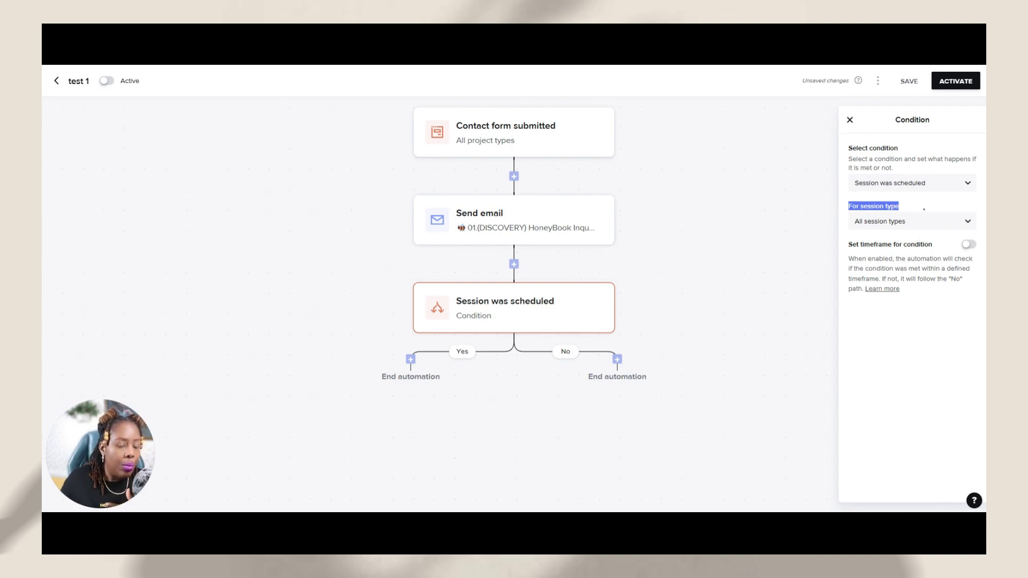
pyautogui.click(912, 222)
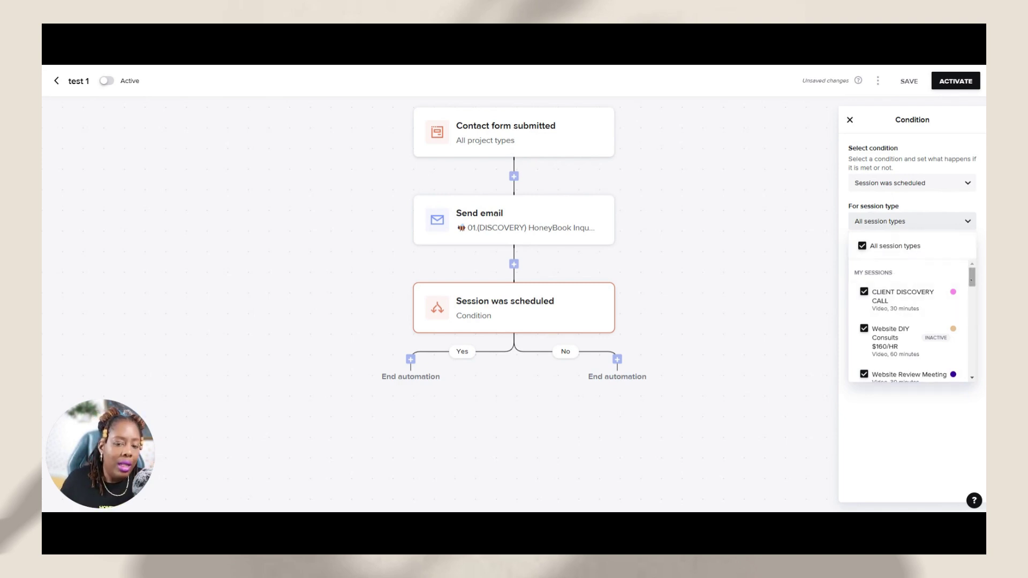
pyautogui.moveTo(973, 276)
pyautogui.mouseDown()
pyautogui.moveTo(972, 313)
pyautogui.moveTo(974, 257)
pyautogui.mouseUp()
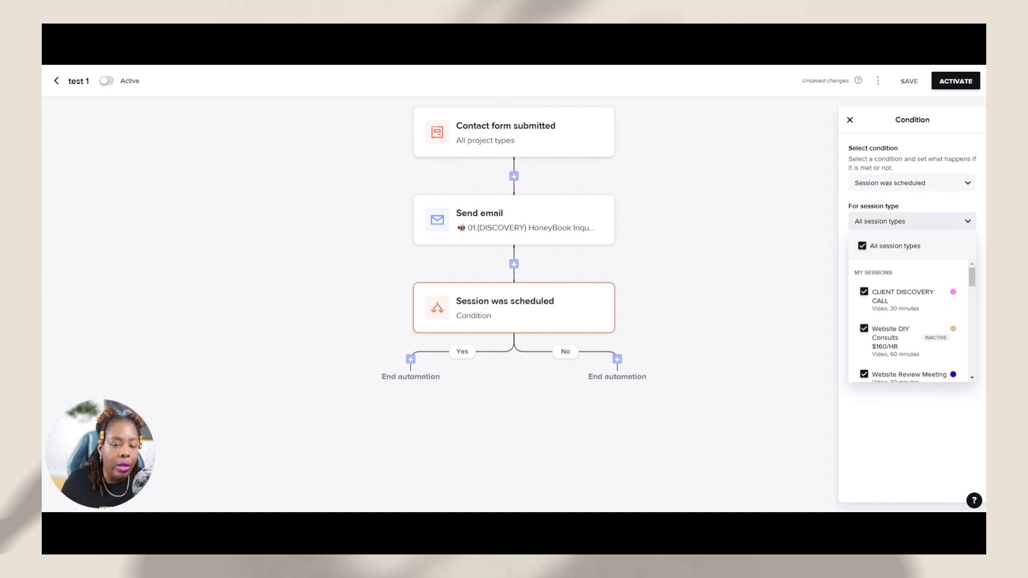
pyautogui.click(862, 246)
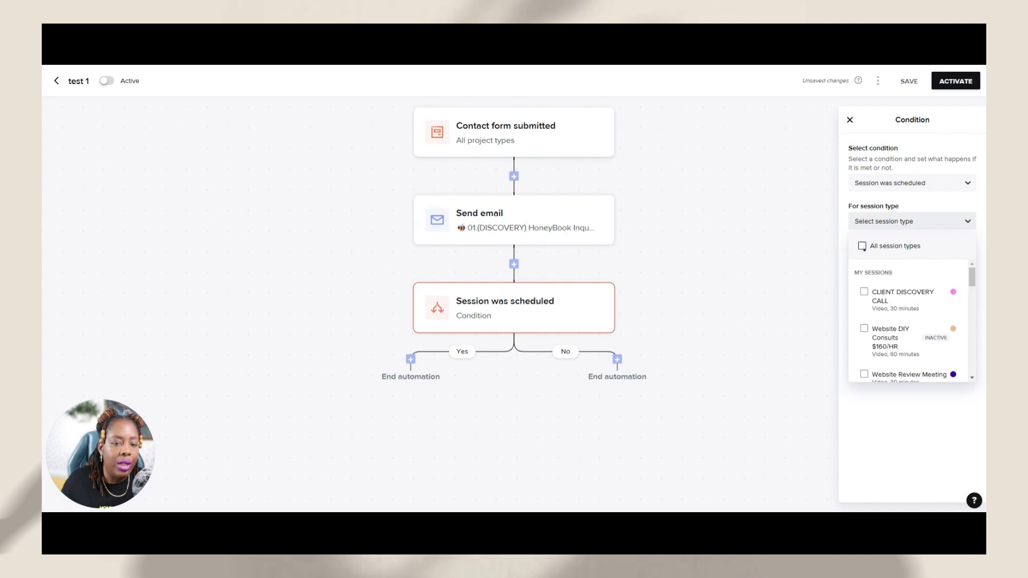
pyautogui.moveTo(972, 277); pyautogui.dragTo(972, 344)
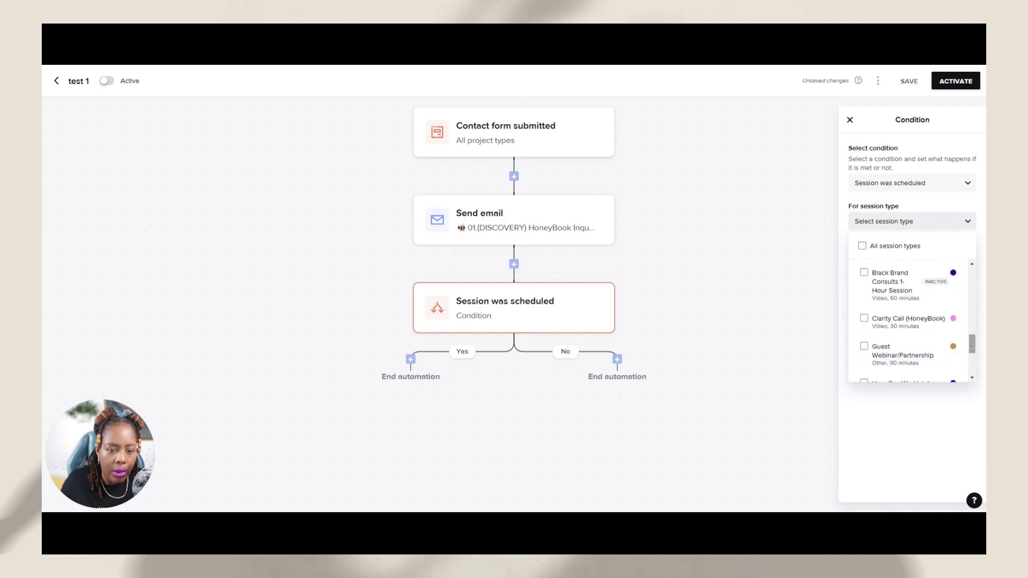
pyautogui.click(863, 318)
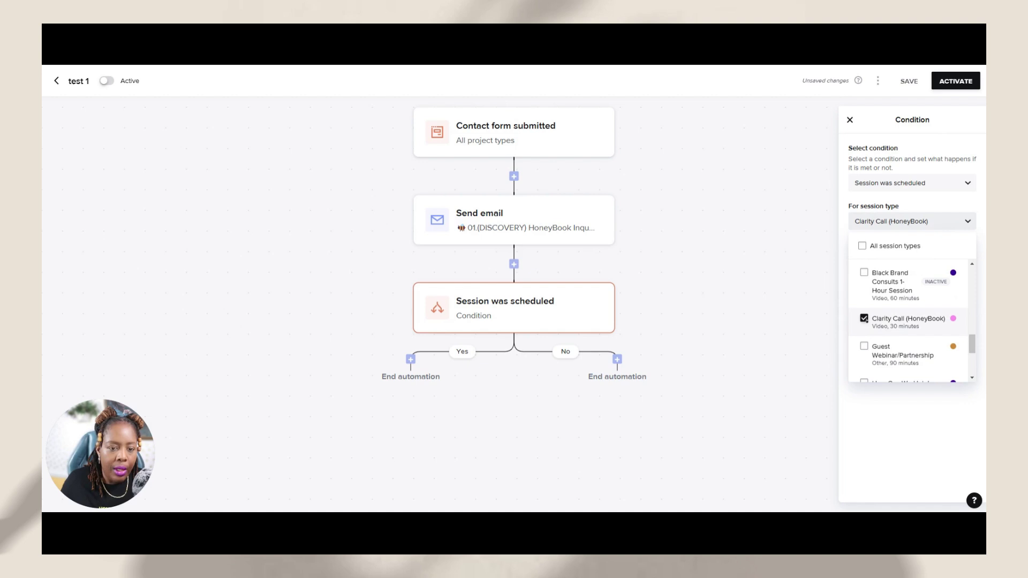
pyautogui.click(910, 221)
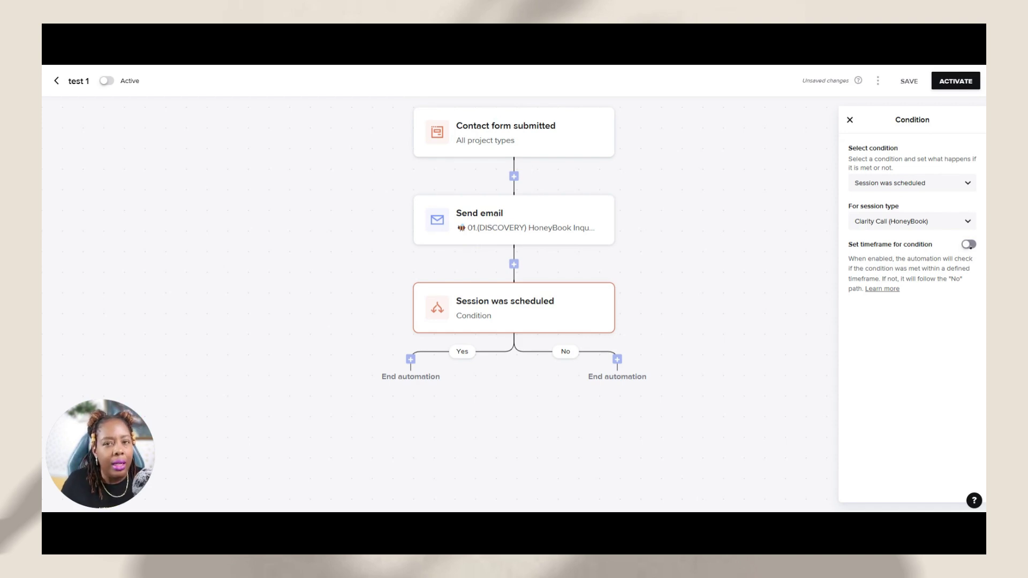
# Enable the condition timeframe at 2 Days and close the Condition settings
pyautogui.click(969, 245)
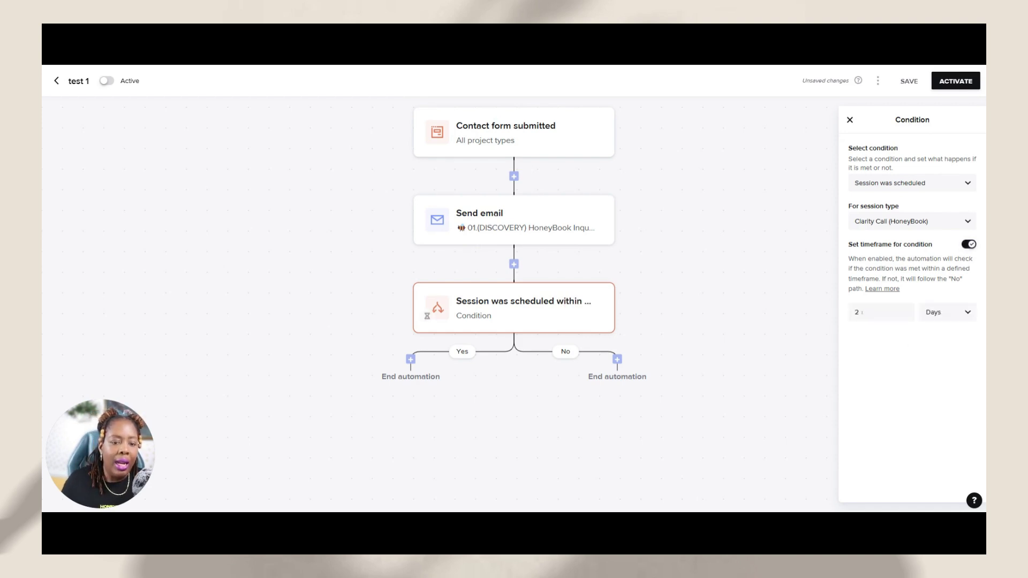
pyautogui.moveTo(862, 312); pyautogui.dragTo(849, 315)
pyautogui.click(953, 318)
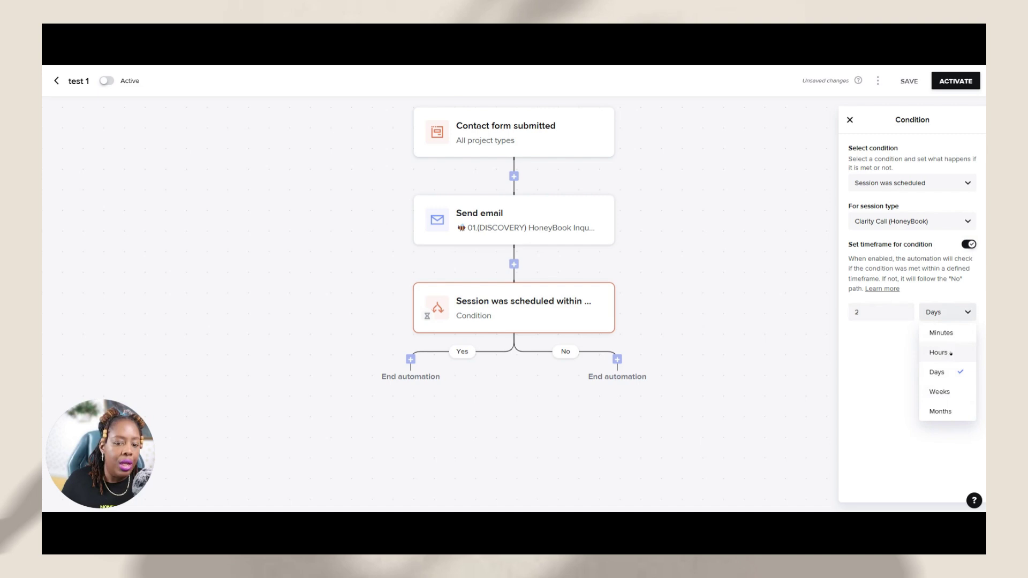
pyautogui.click(876, 352)
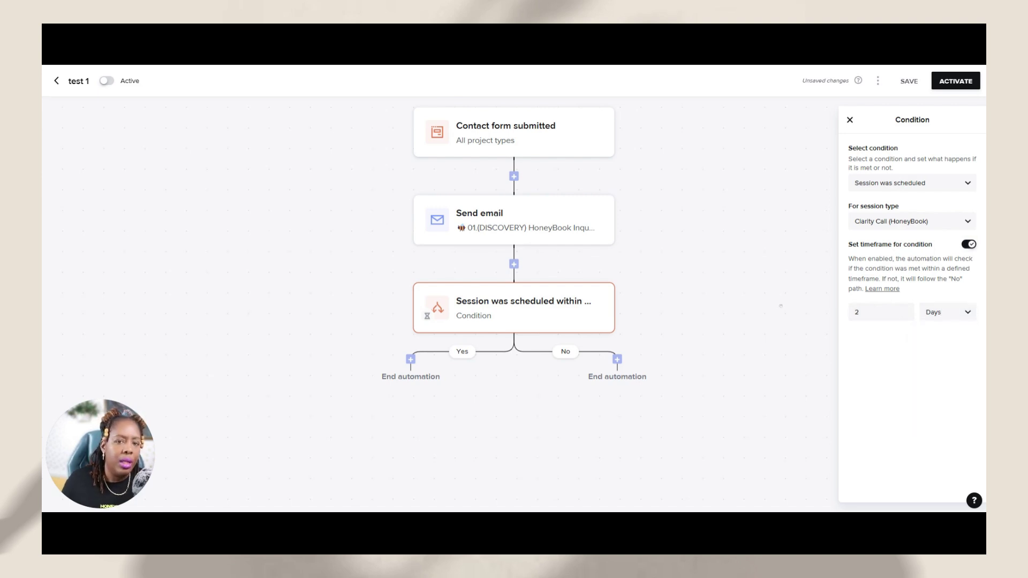
pyautogui.click(781, 306)
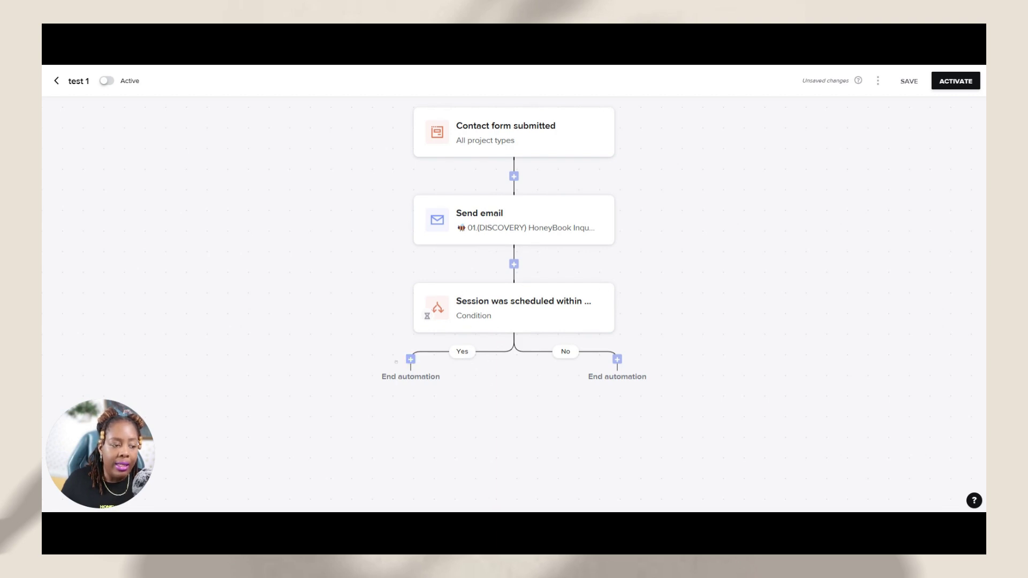
# Add a Send email action on the Yes branch using the Thank You (default) template
pyautogui.click(410, 359)
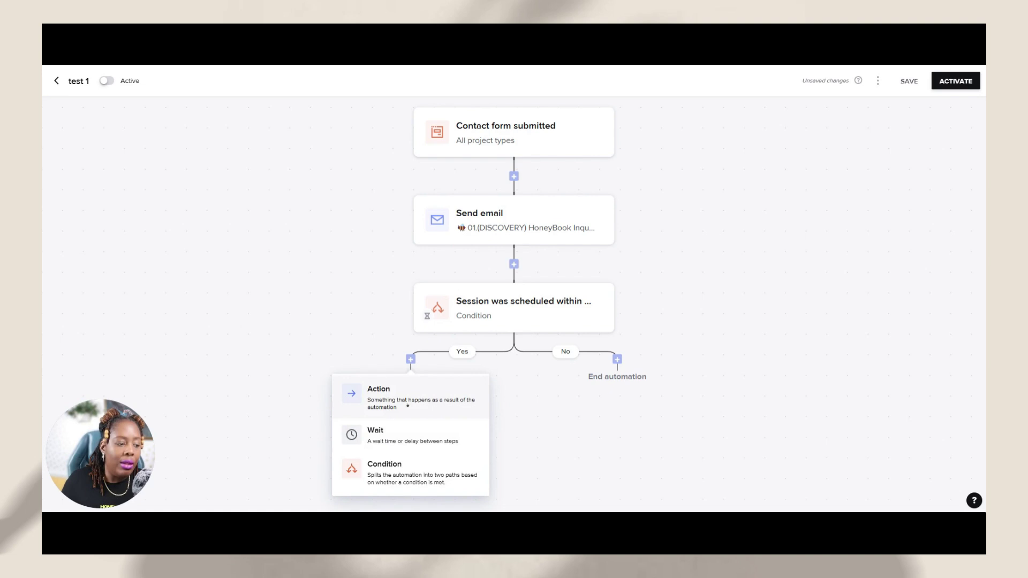
pyautogui.click(408, 399)
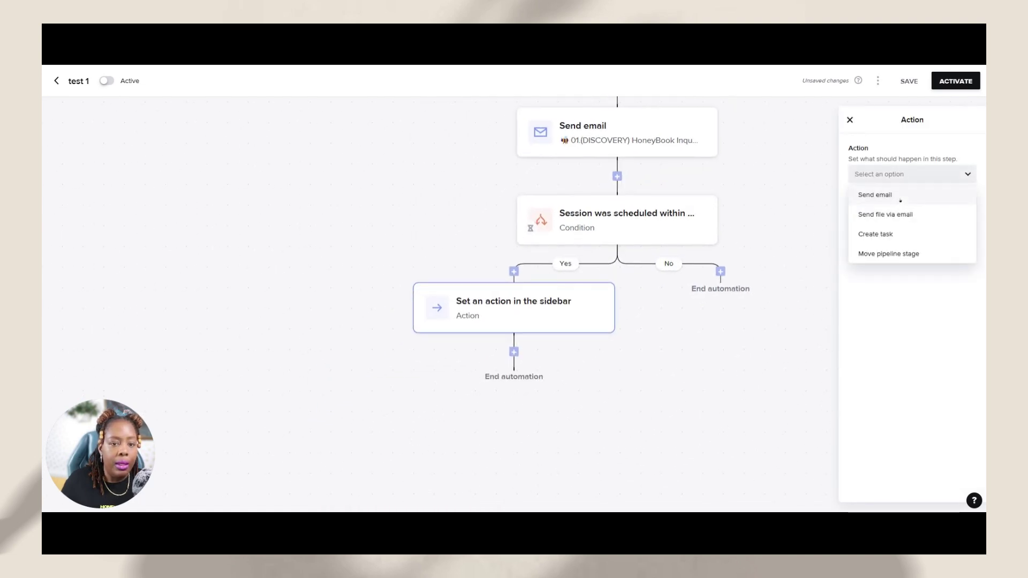
pyautogui.click(900, 200)
pyautogui.click(899, 212)
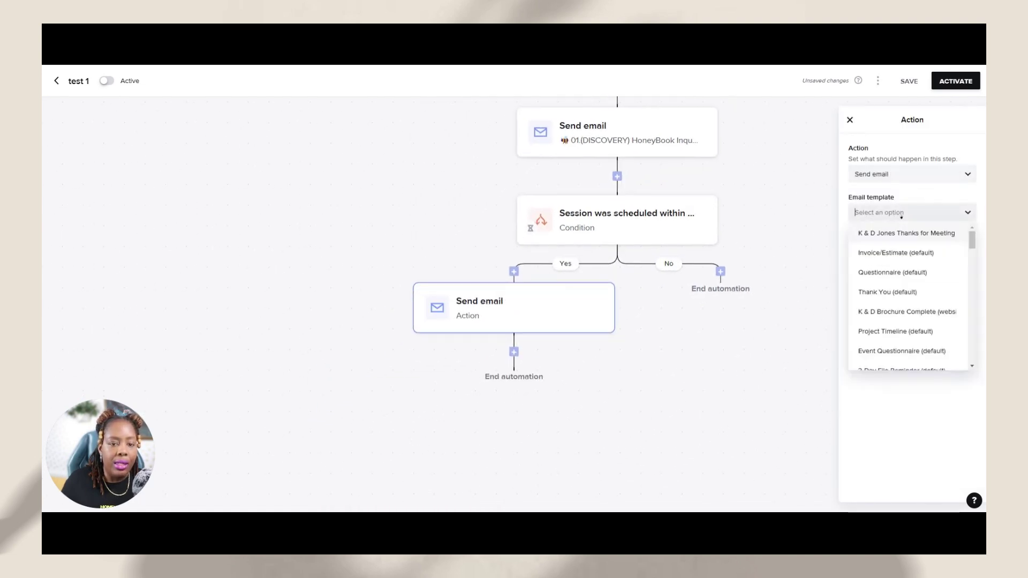
pyautogui.click(904, 294)
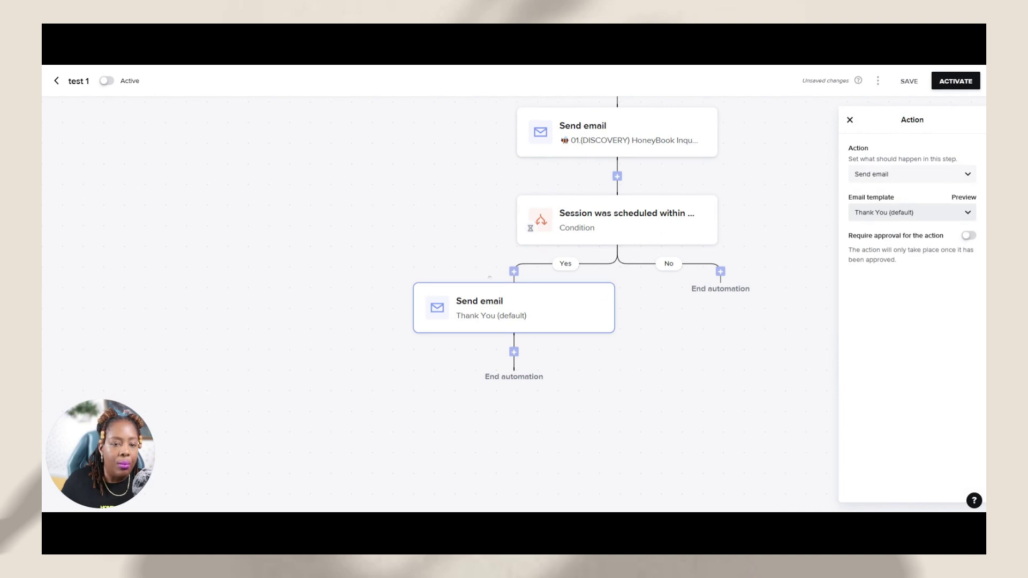
pyautogui.click(850, 121)
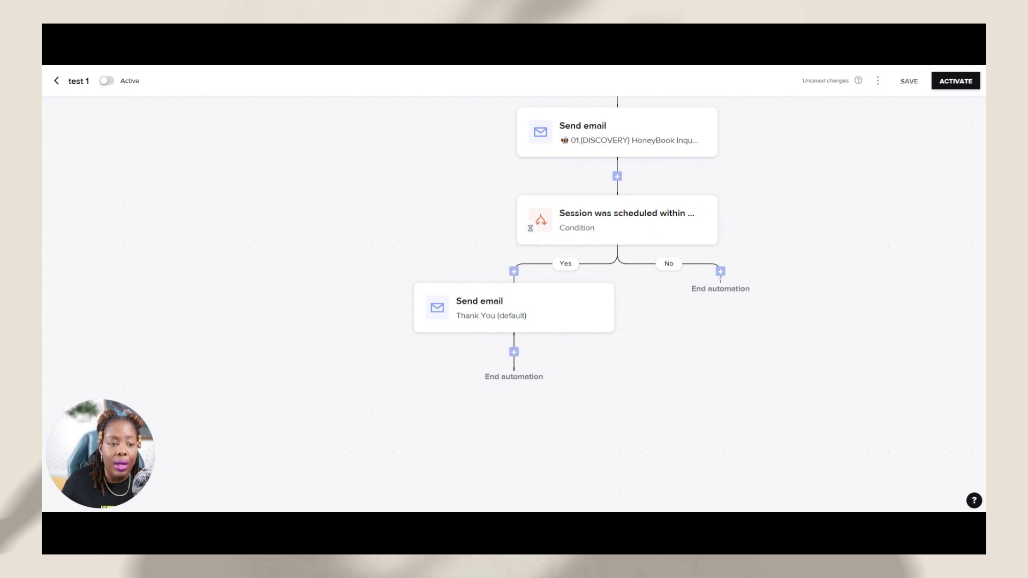
pyautogui.click(722, 273)
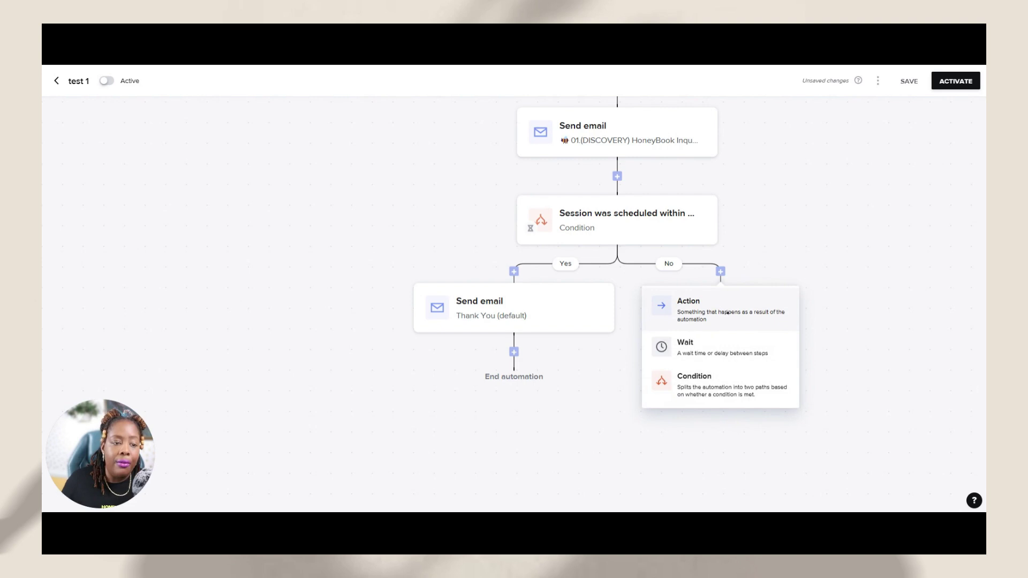
# Add a Send email action on the No branch, first picking the k & d 3-day Follow Up template
pyautogui.click(712, 309)
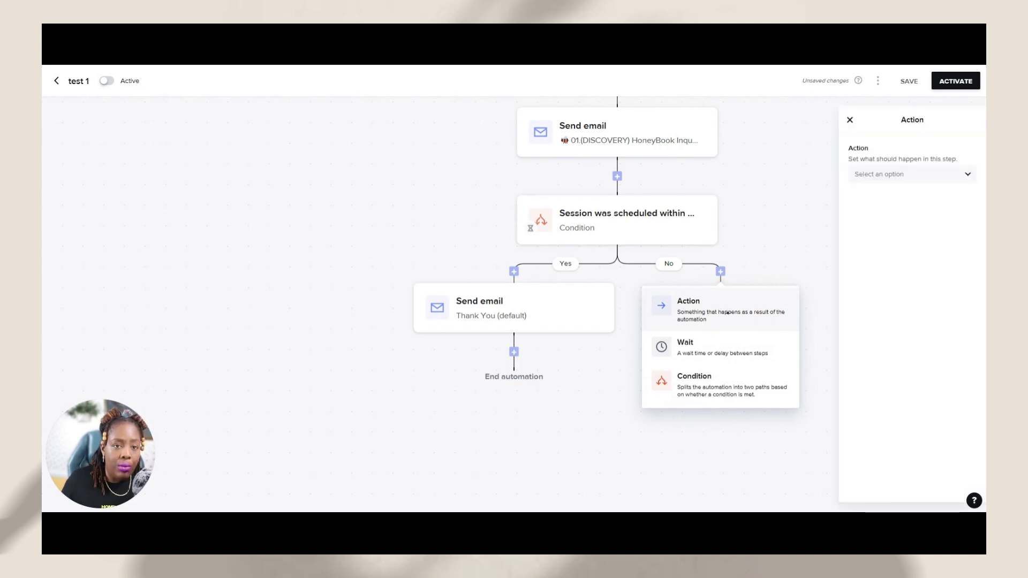
pyautogui.click(897, 174)
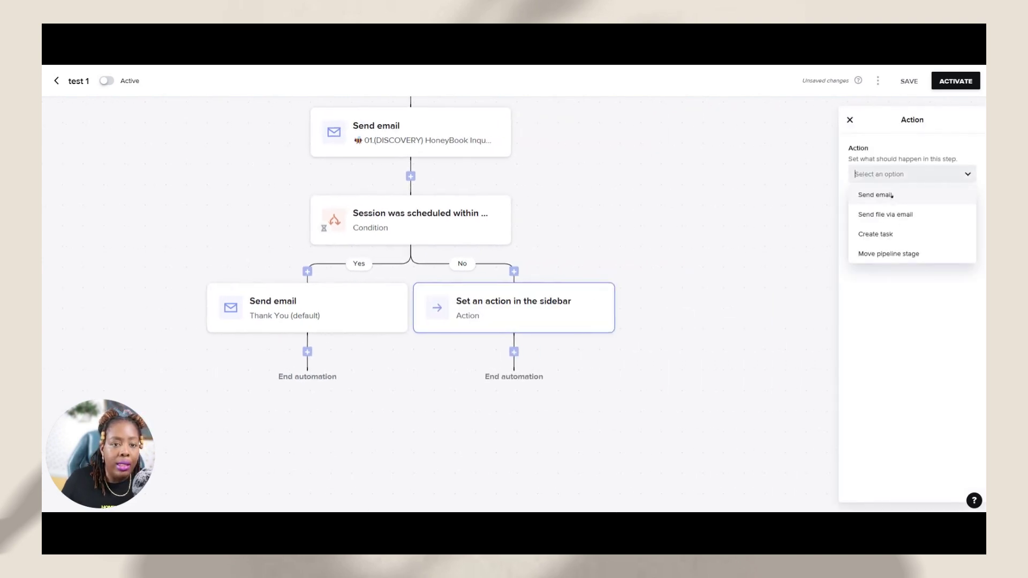
pyautogui.click(892, 196)
pyautogui.click(910, 212)
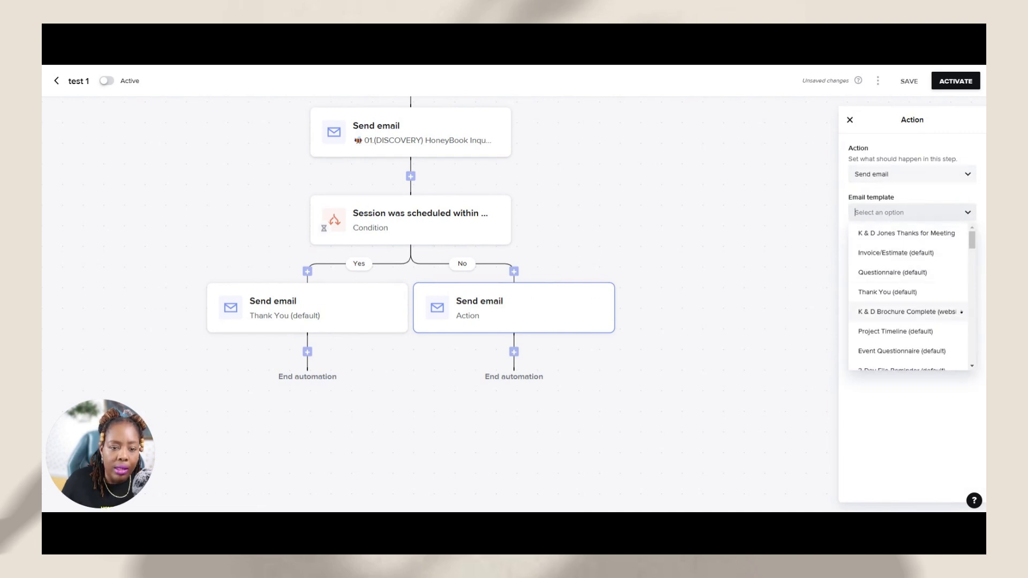
pyautogui.moveTo(971, 240); pyautogui.dragTo(971, 254)
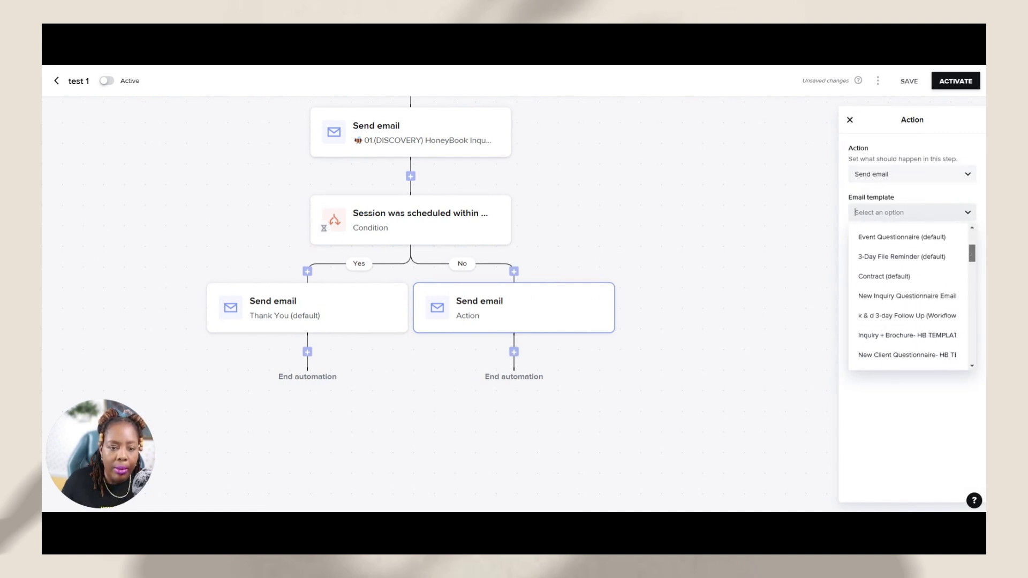
pyautogui.scroll(-1, 917, 306)
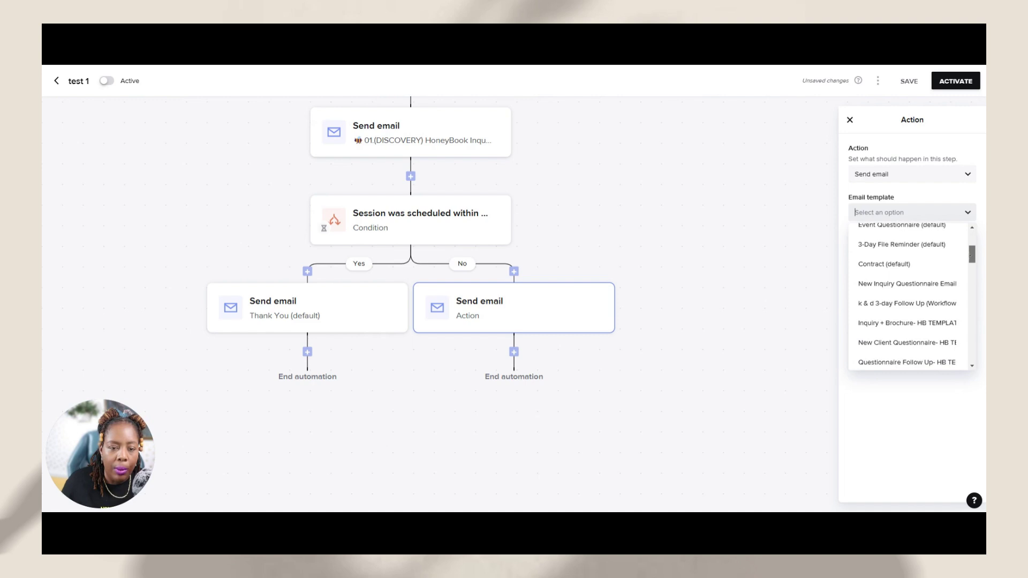
pyautogui.click(917, 304)
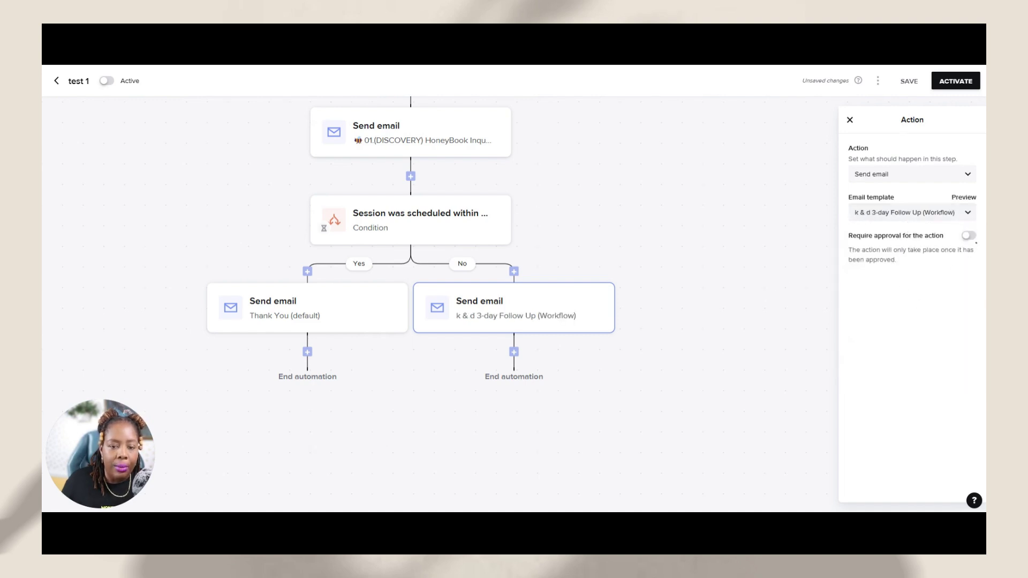
# Switch the No-branch email to 03.(DISCOVERY) F/U Clarity Call and preview it
pyautogui.click(967, 212)
pyautogui.scroll(-10, 961, 335)
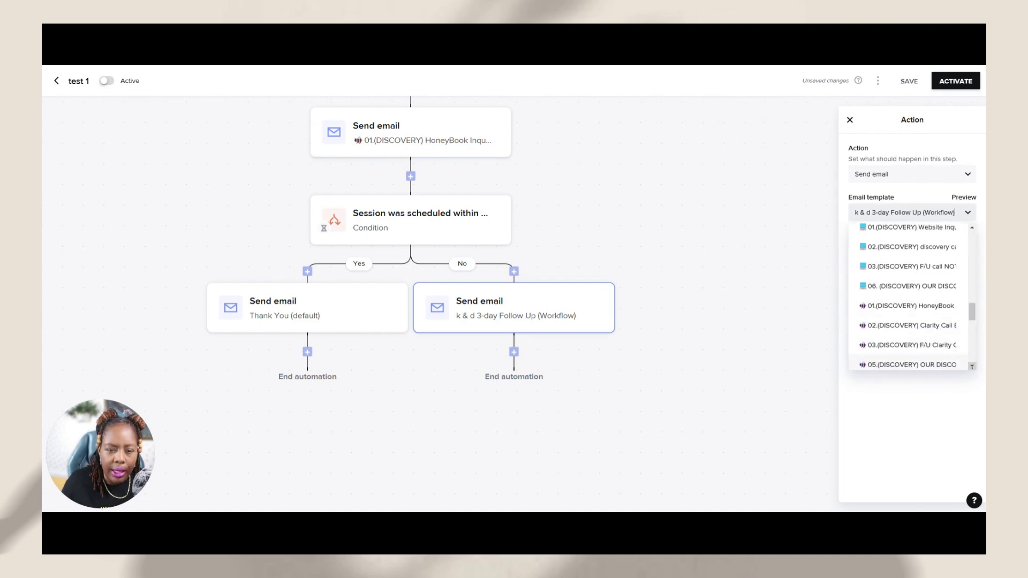
pyautogui.click(972, 366)
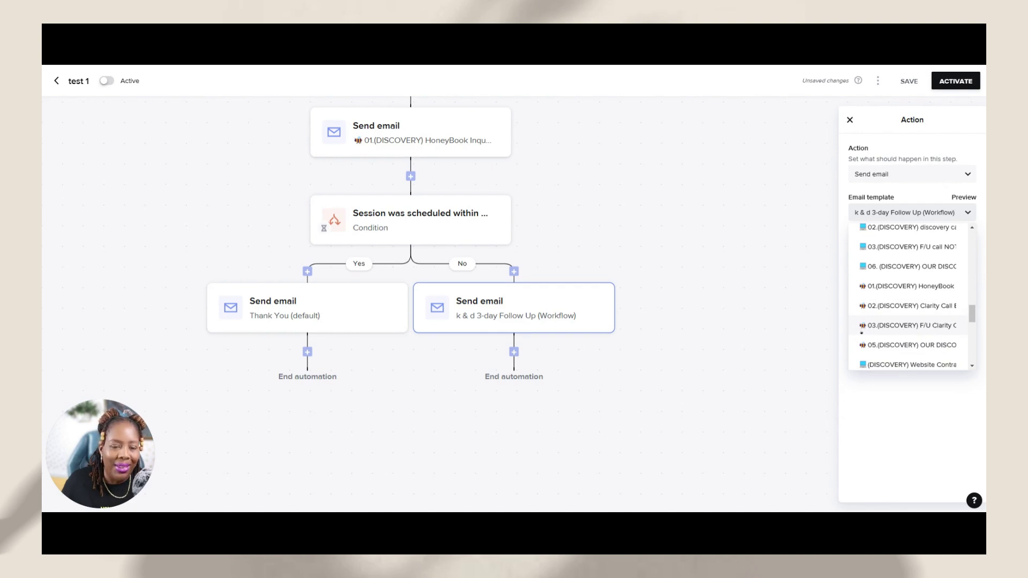
pyautogui.click(903, 325)
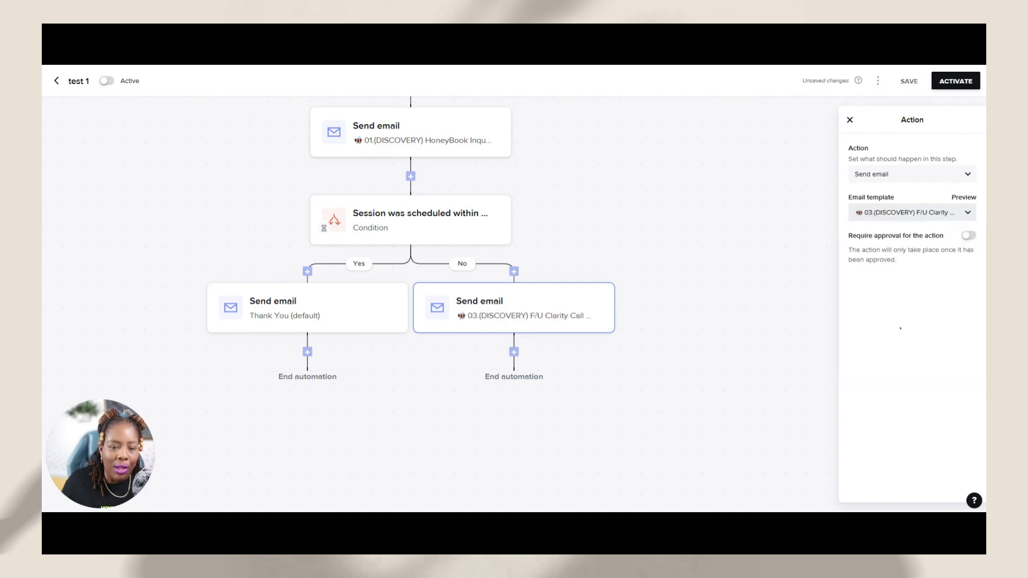
pyautogui.click(784, 276)
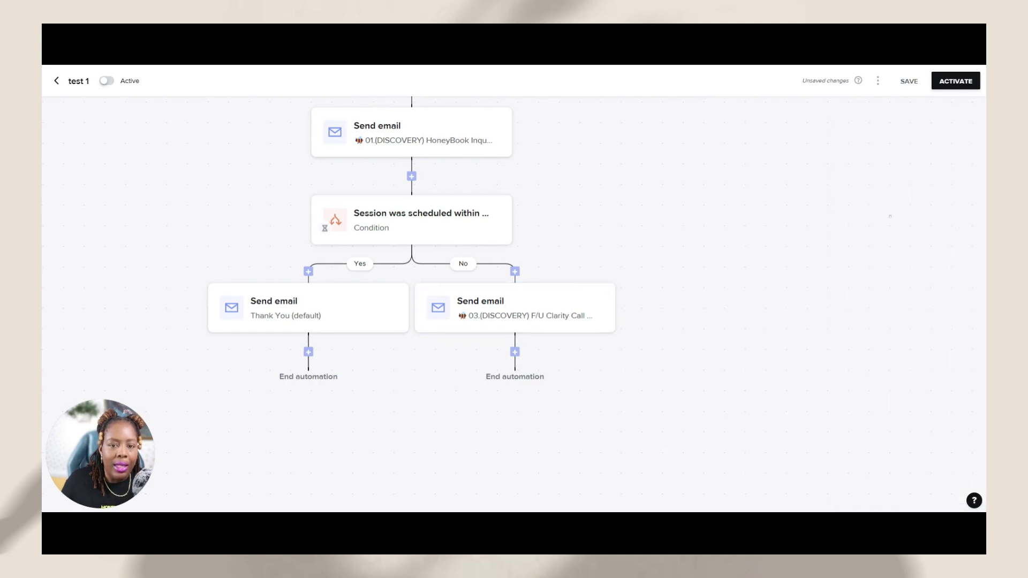
pyautogui.click(558, 304)
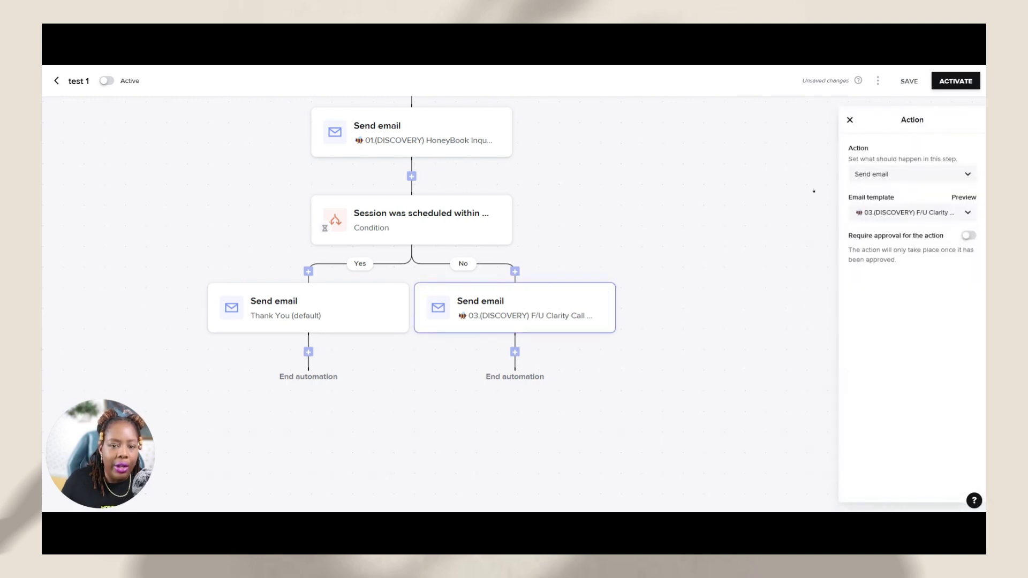
pyautogui.click(964, 197)
# Check the email preview, then save test 1 as inactive and close the action settings
pyautogui.moveTo(424, 184); pyautogui.dragTo(570, 184)
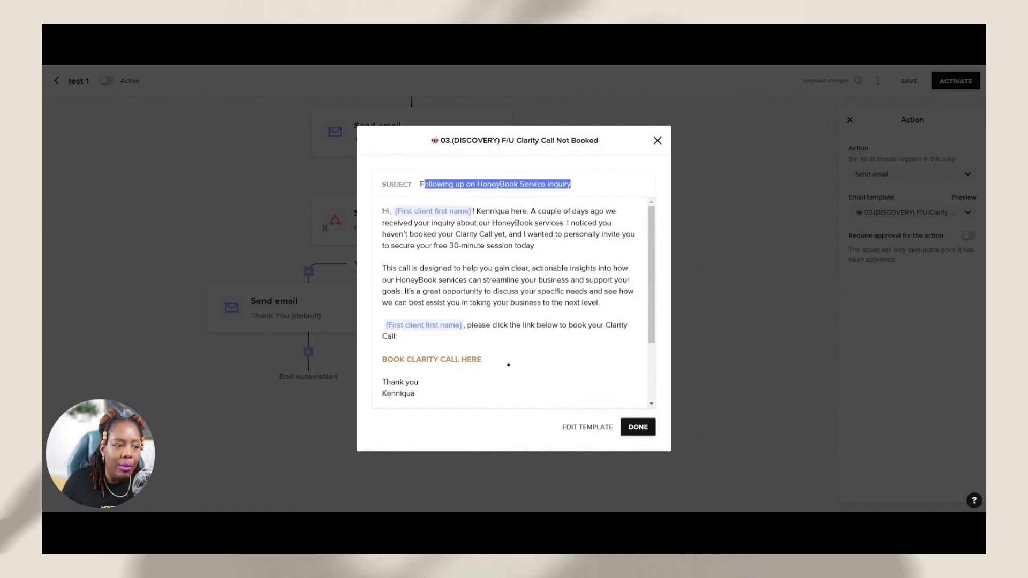
pyautogui.click(648, 426)
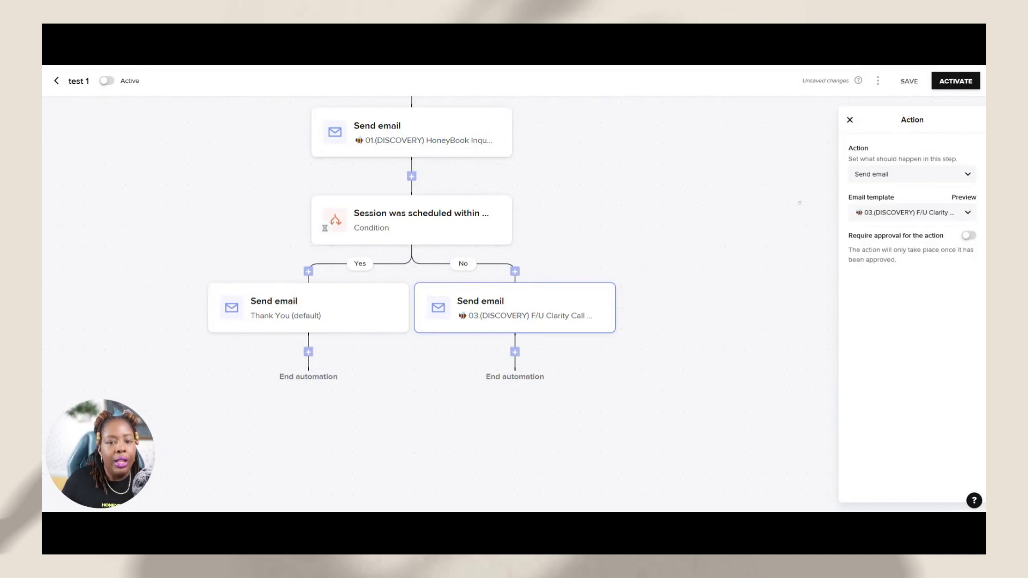
pyautogui.click(909, 81)
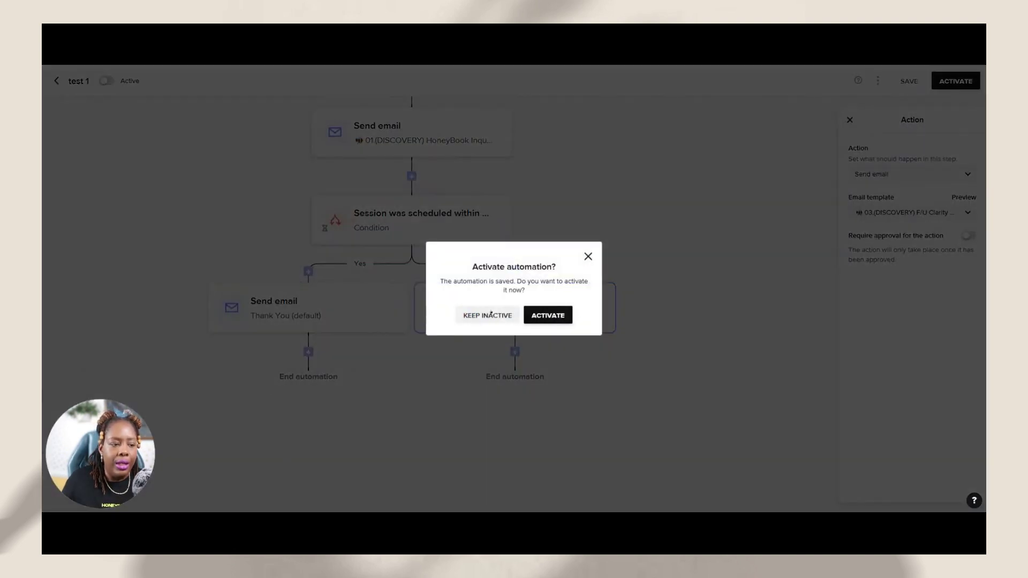
pyautogui.click(547, 315)
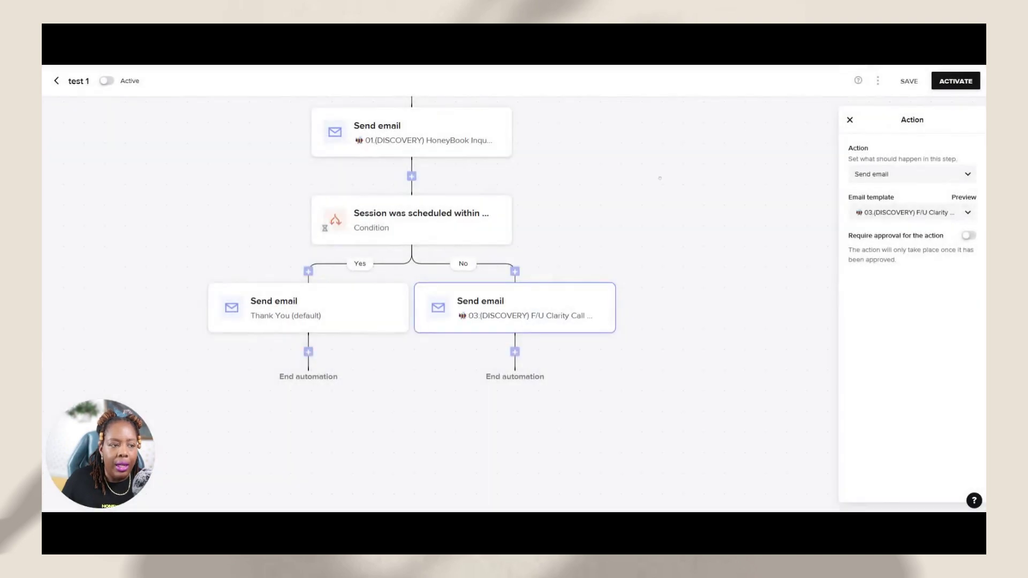
pyautogui.press('Escape')
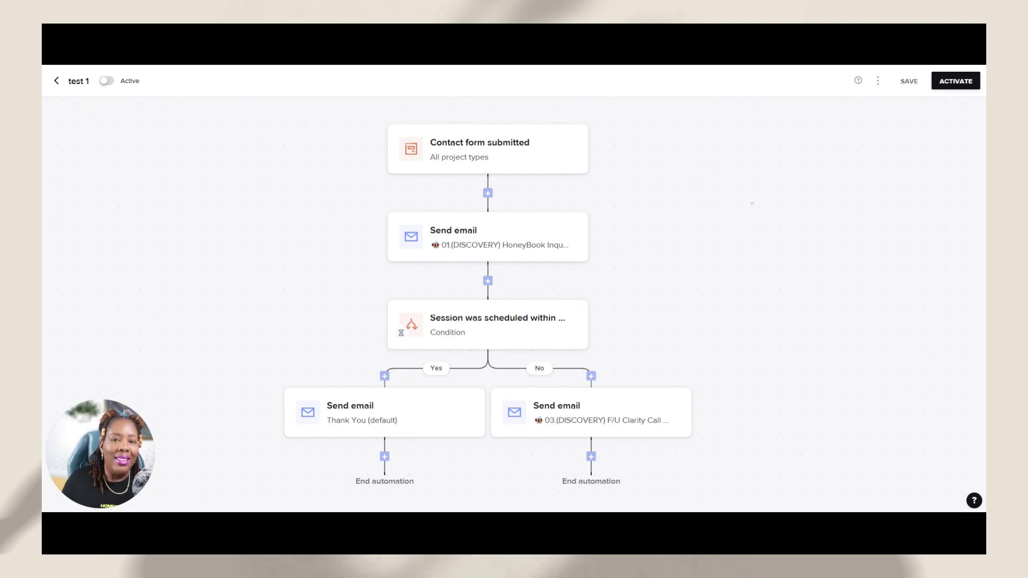
pyautogui.moveTo(756, 229); pyautogui.dragTo(776, 211)
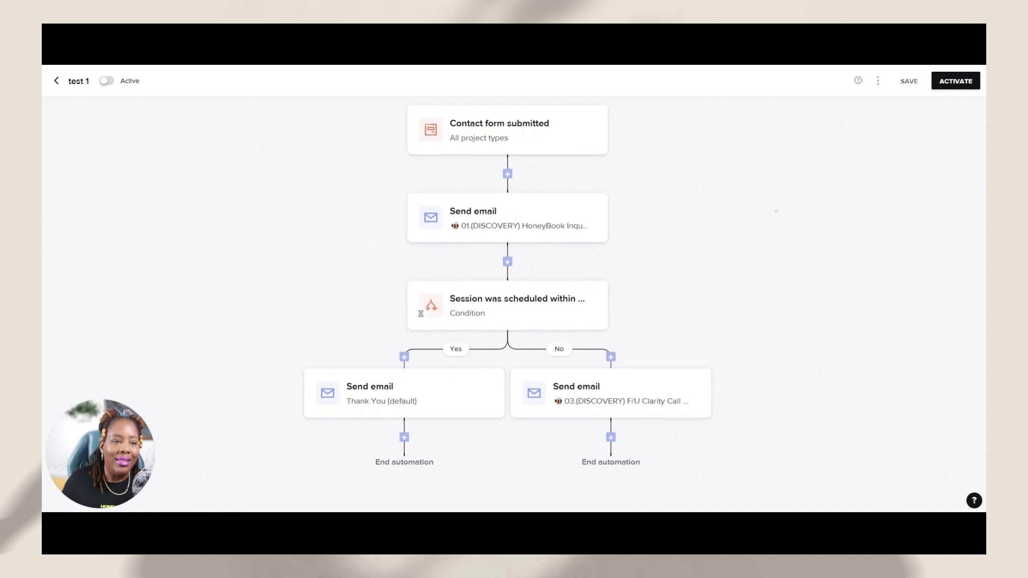